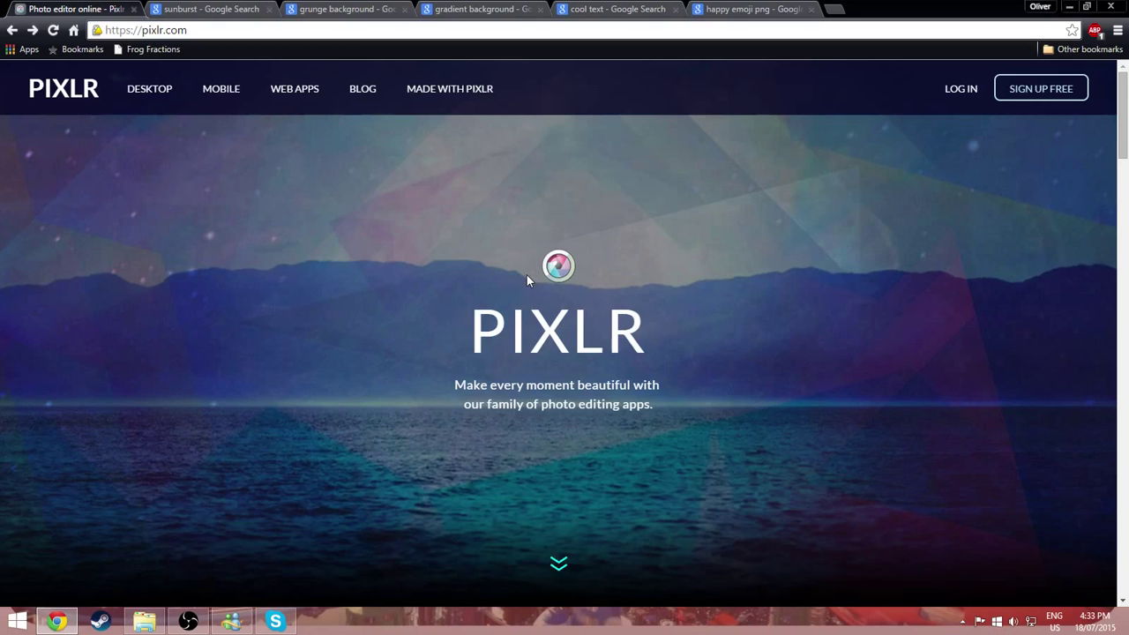
- Scroll down the Pixlr website to the Pixlr Editor card
scroll(528, 272, down, 5)
scroll(423, 330, down, 2)
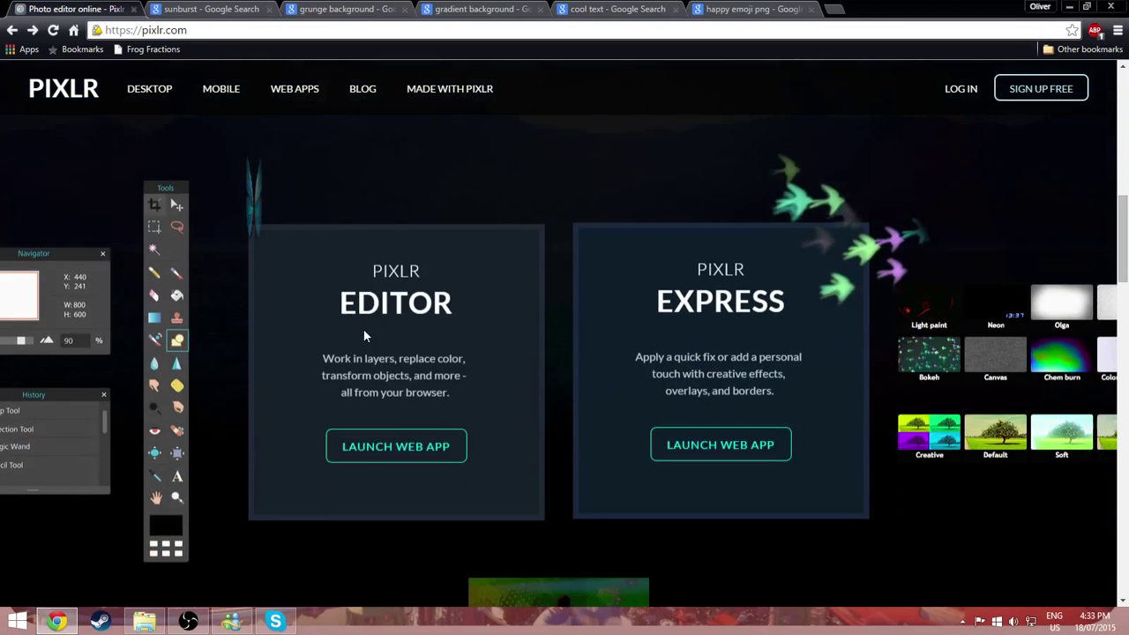
- Launch Pixlr Editor and start a new image named 'Thumb test'
click(408, 393)
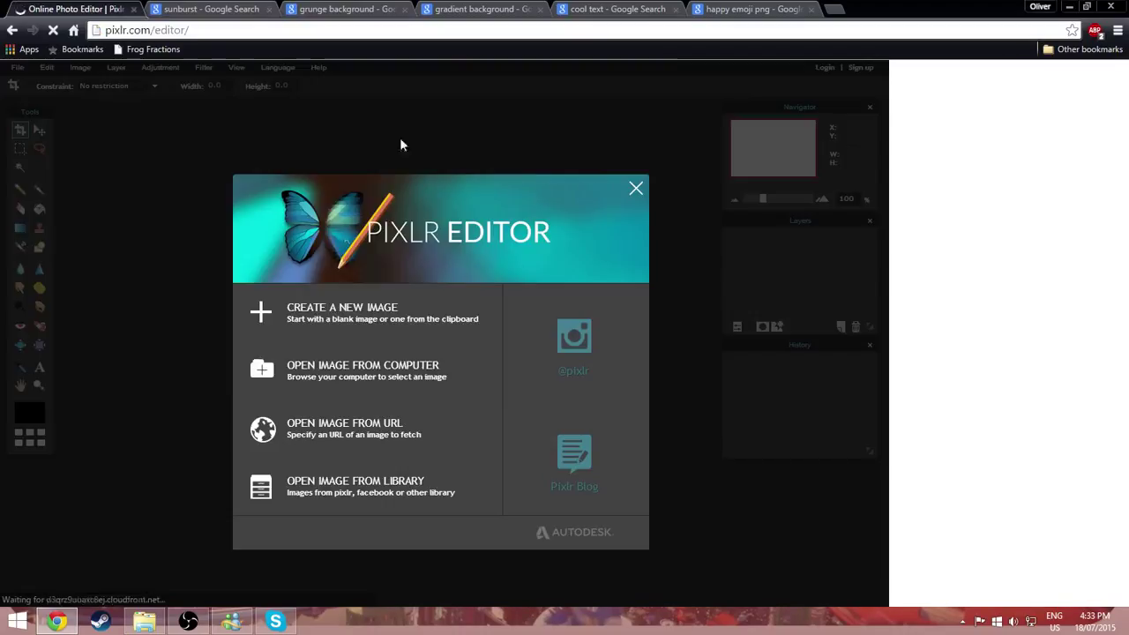
click(385, 319)
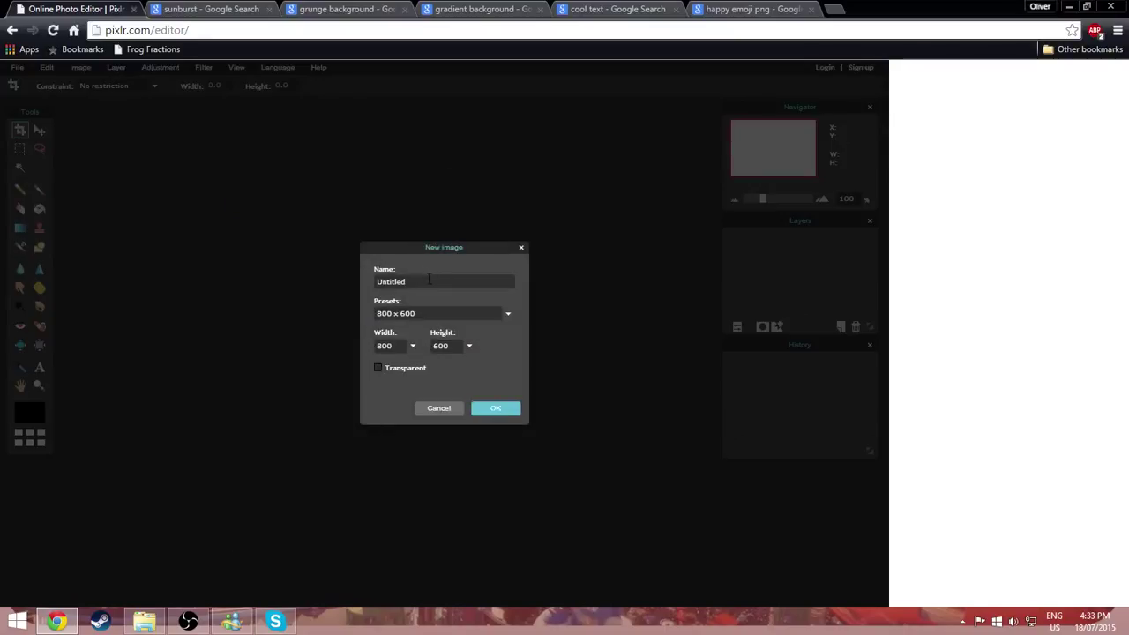
key(BackSpace)
key(BackSpace)
key(BackSpace)
key(BackSpace)
key(BackSpace)
key(BackSpace)
key(BackSpace)
key(BackSpace)
text(Thumb test)
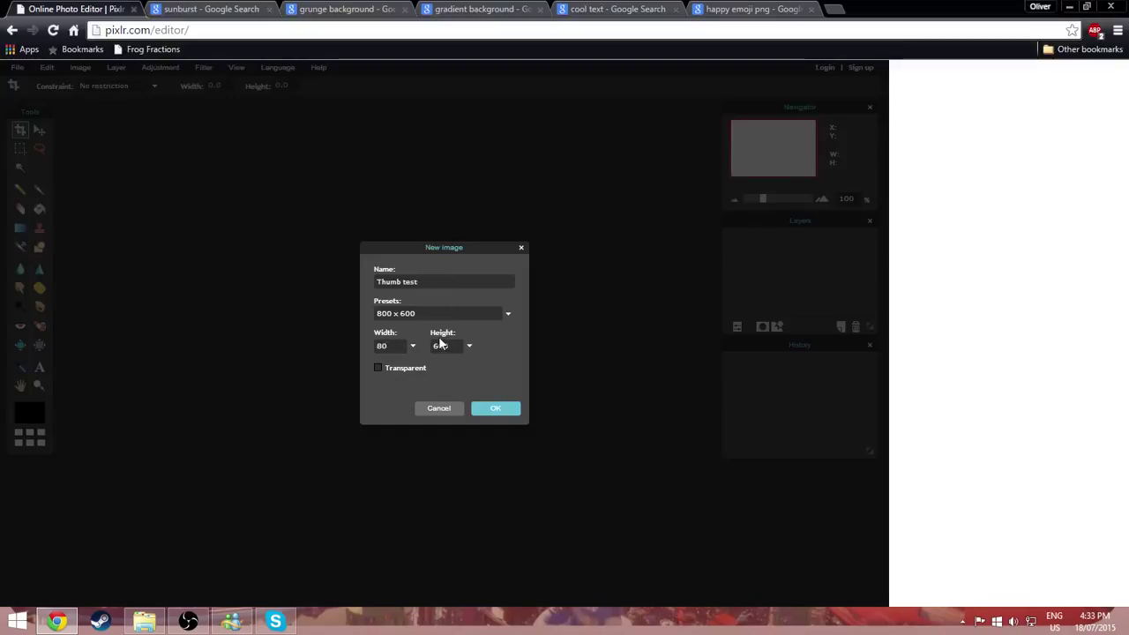
- Make the new image 1280×720 with a transparent background and create it
text(1280)
key(BackSpace)
key(BackSpace)
key(BackSpace)
text(720)
click(378, 369)
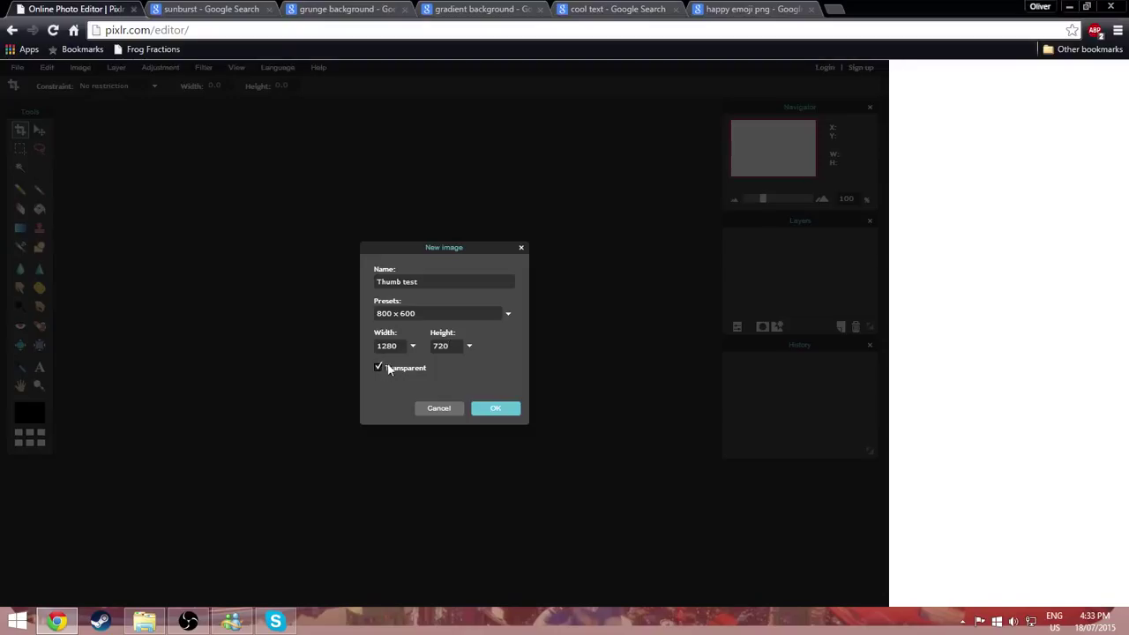
click(507, 412)
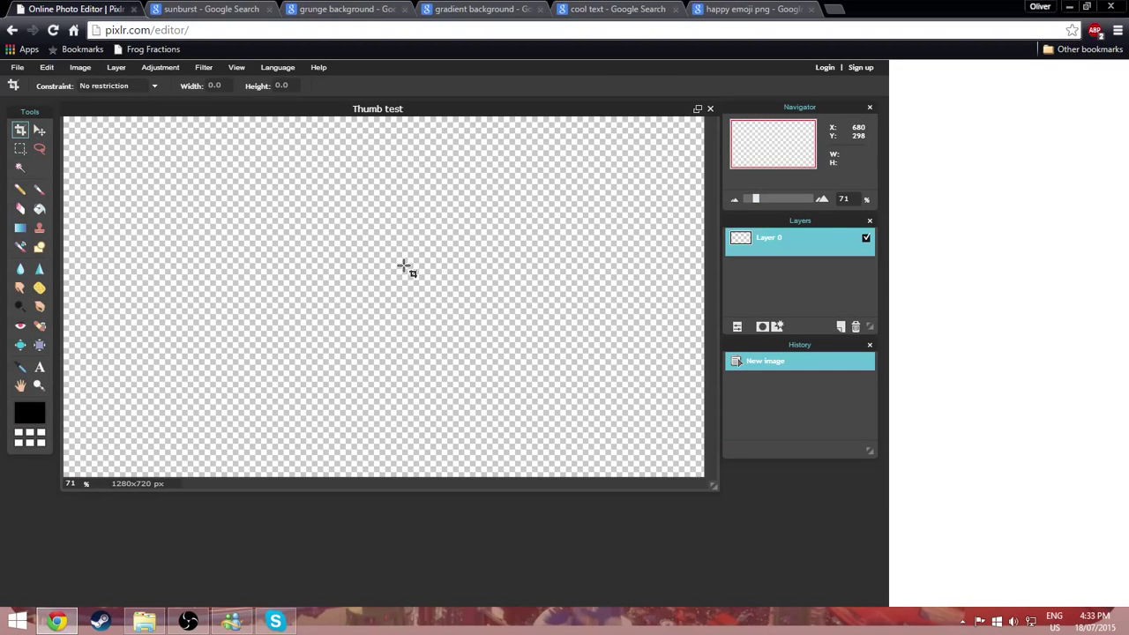
scroll(406, 269, up, 1)
scroll(403, 268, down, 2)
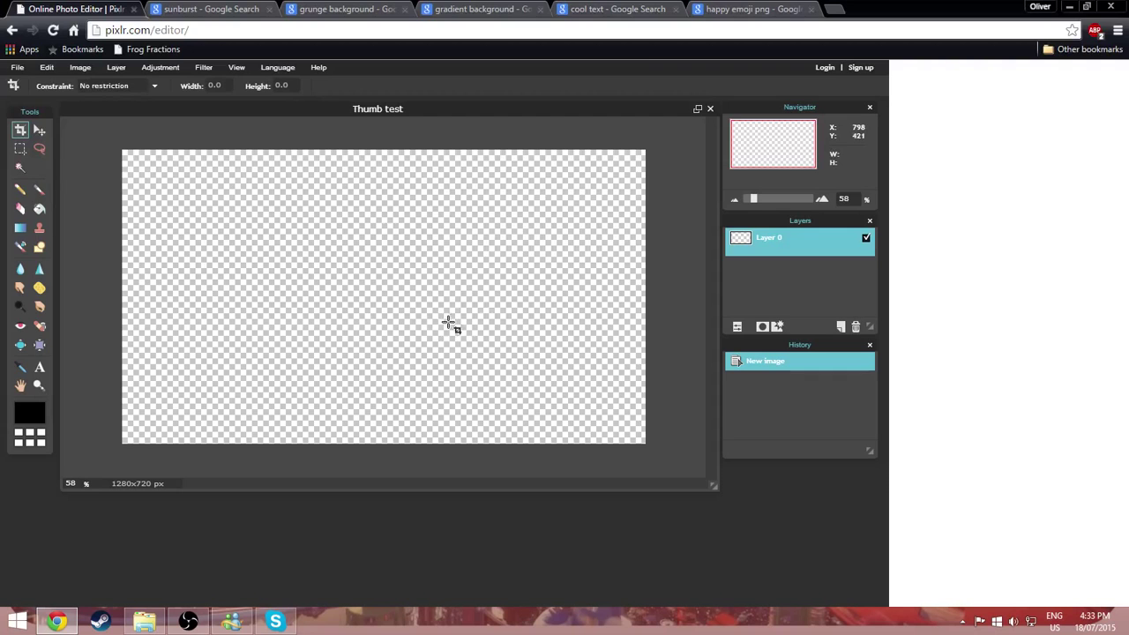
scroll(503, 322, down, 1)
scroll(479, 305, up, 2)
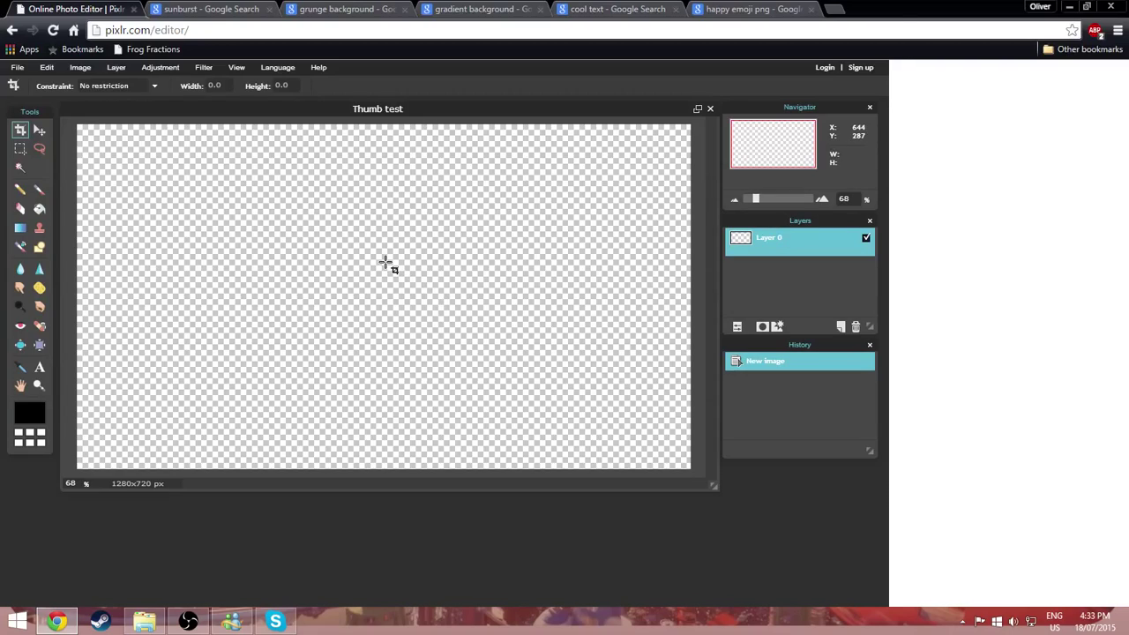
- Browse the sunburst, grunge and gradient background results, ending back on the sunburst results
click(204, 9)
scroll(510, 260, down, 3)
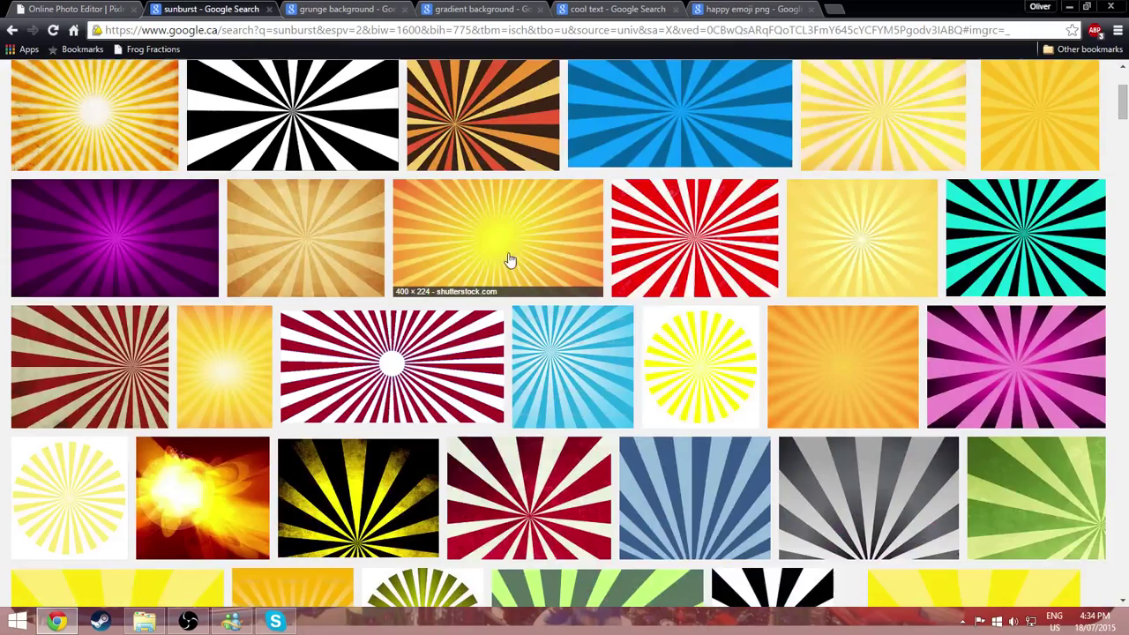
scroll(555, 241, up, 2)
key(ctrl+Tab)
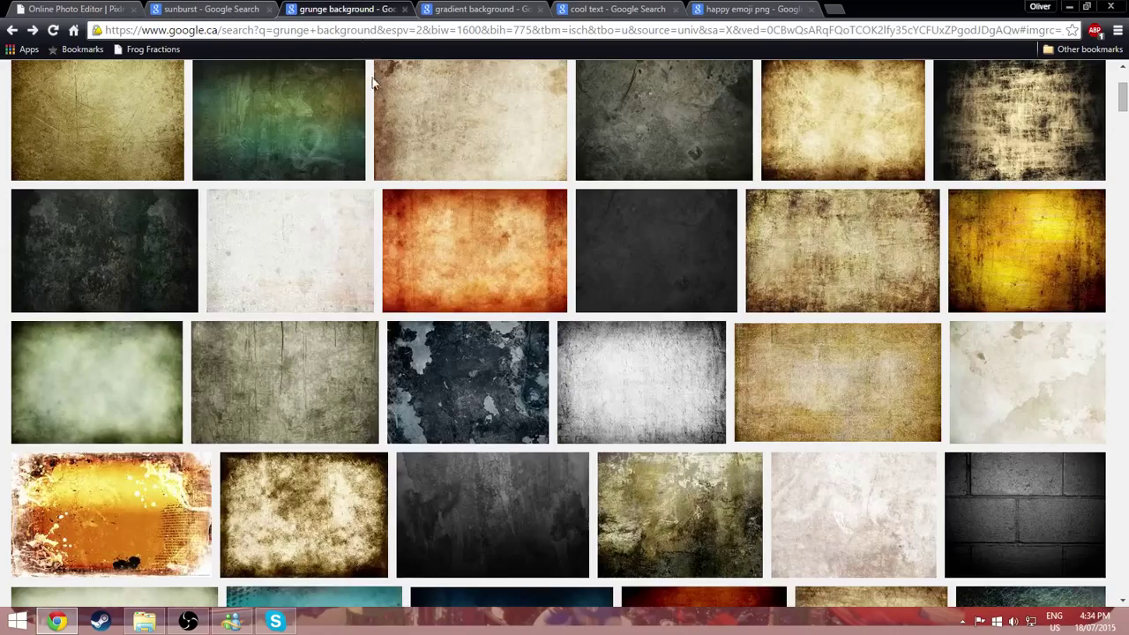
scroll(552, 254, up, 3)
scroll(589, 448, down, 3)
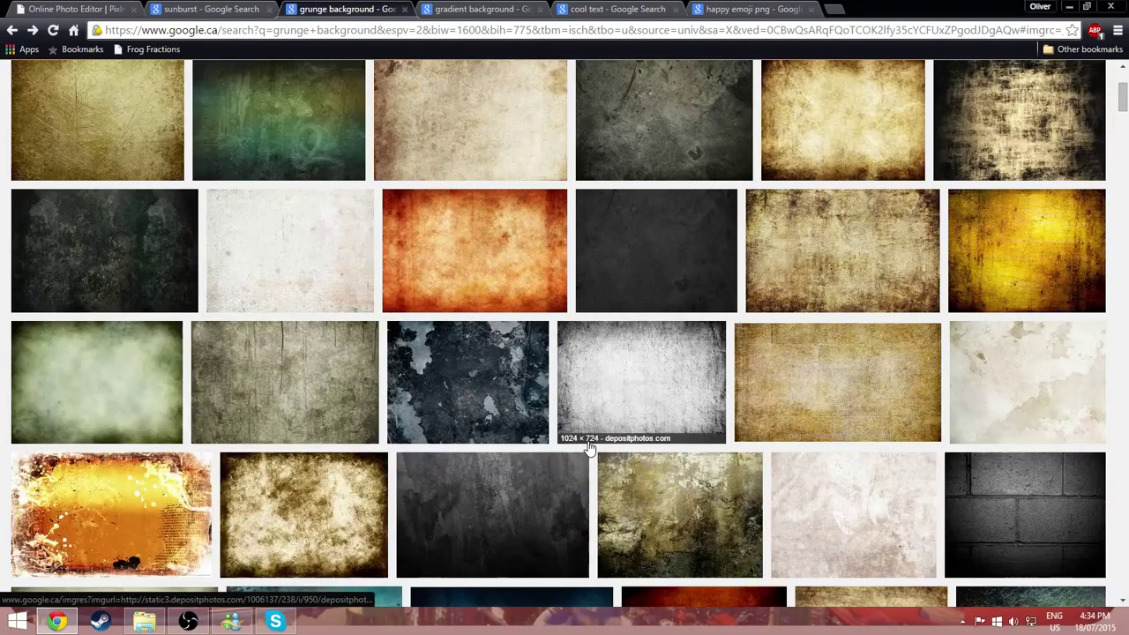
scroll(589, 448, up, 3)
key(ctrl+Tab)
scroll(405, 270, down, 1)
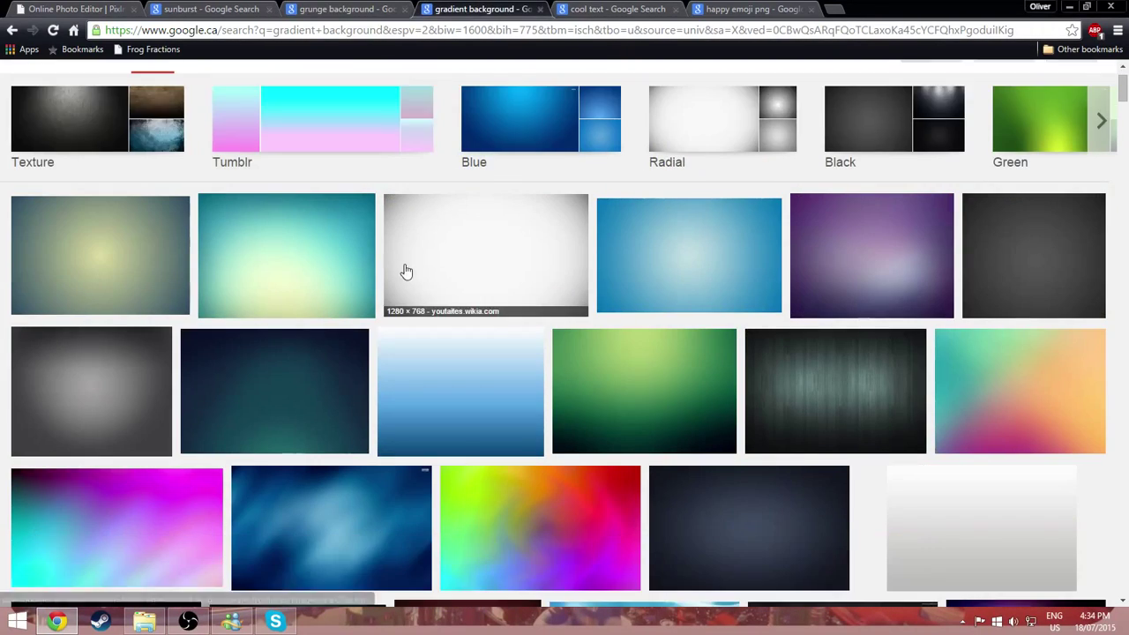
scroll(405, 271, down, 1)
scroll(497, 273, up, 2)
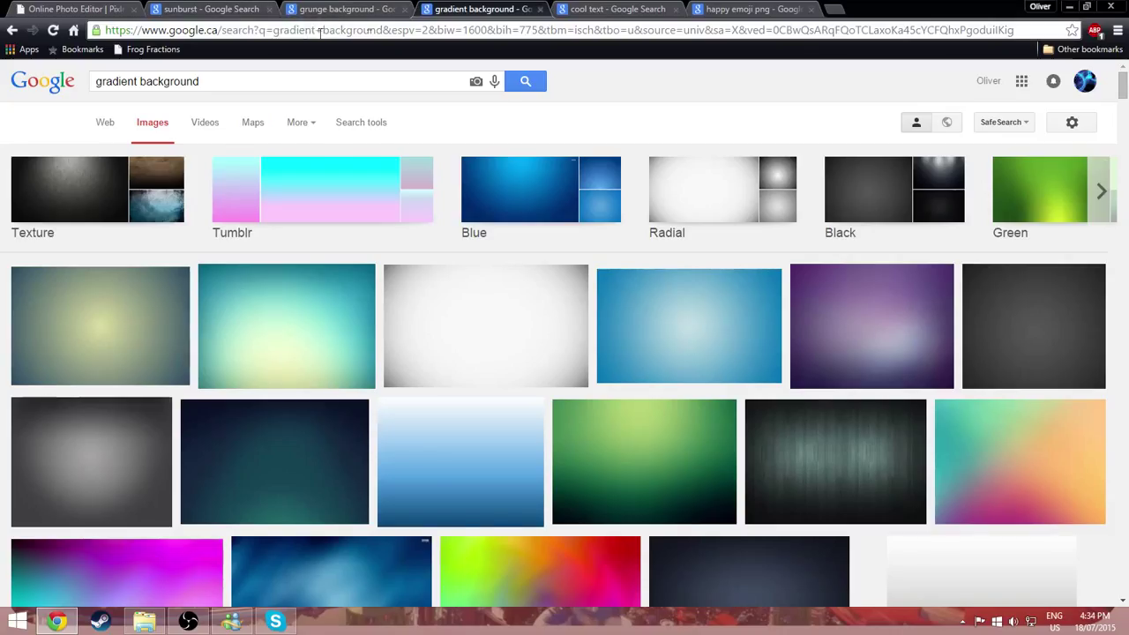
click(199, 9)
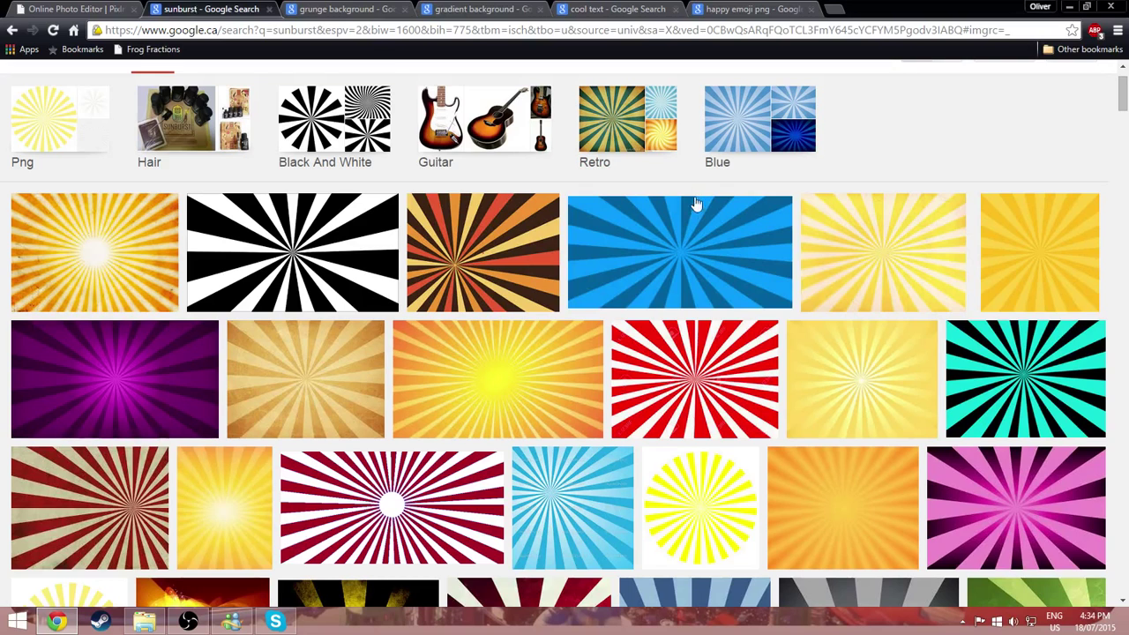
scroll(695, 204, up, 1)
scroll(701, 201, down, 4)
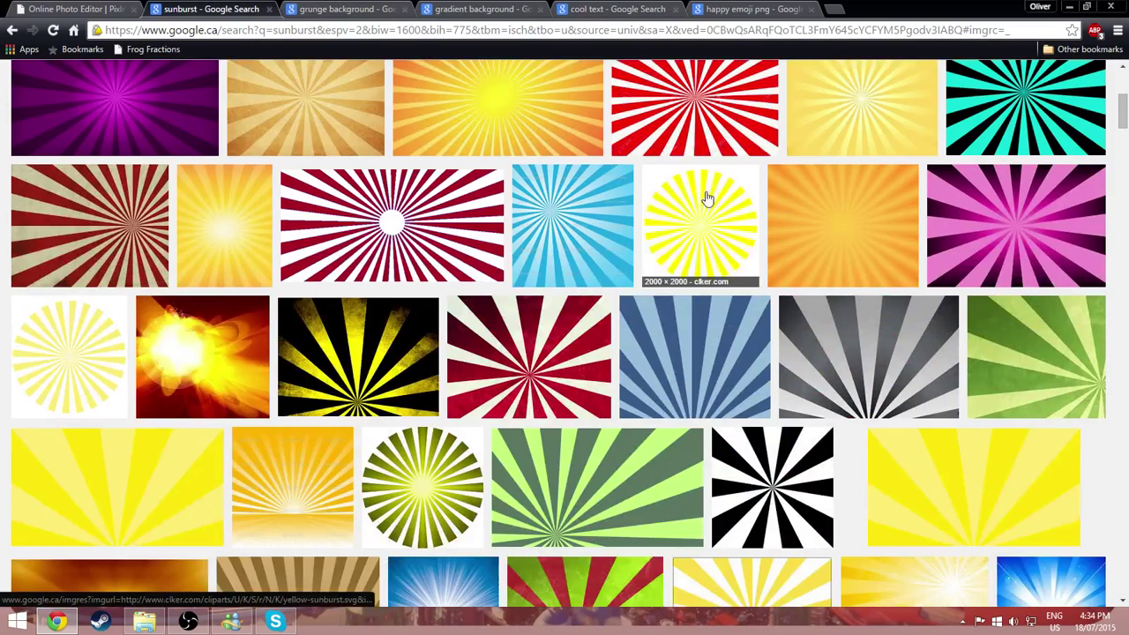
scroll(339, 255, down, 2)
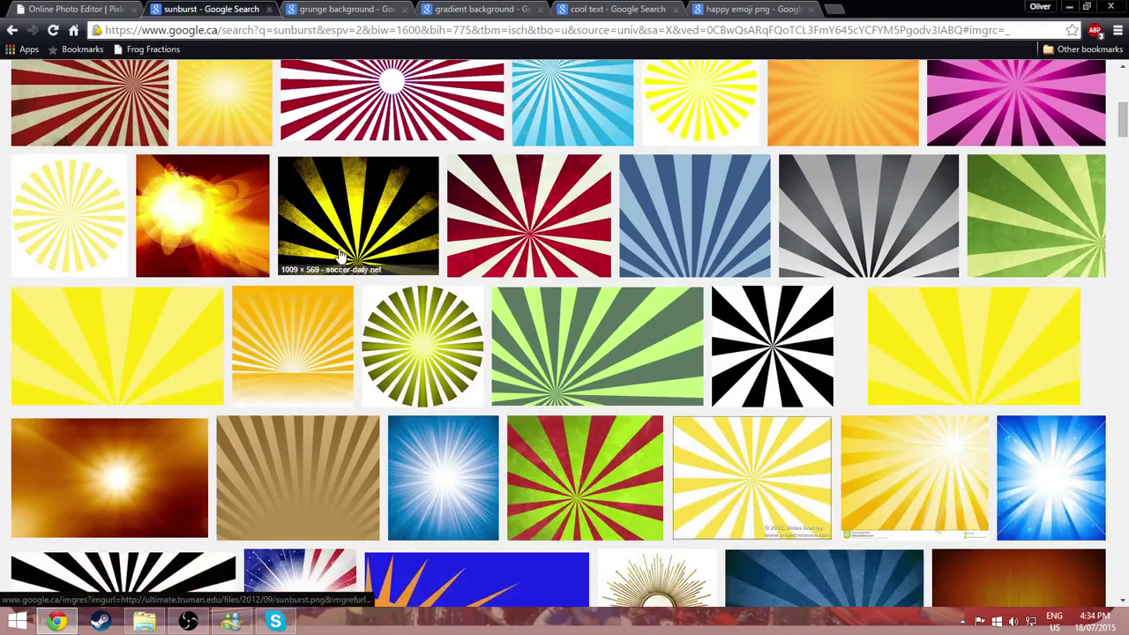
- Save the green and grey sunburst image to Downloads as 'Green thumb.jpg'
click(575, 372)
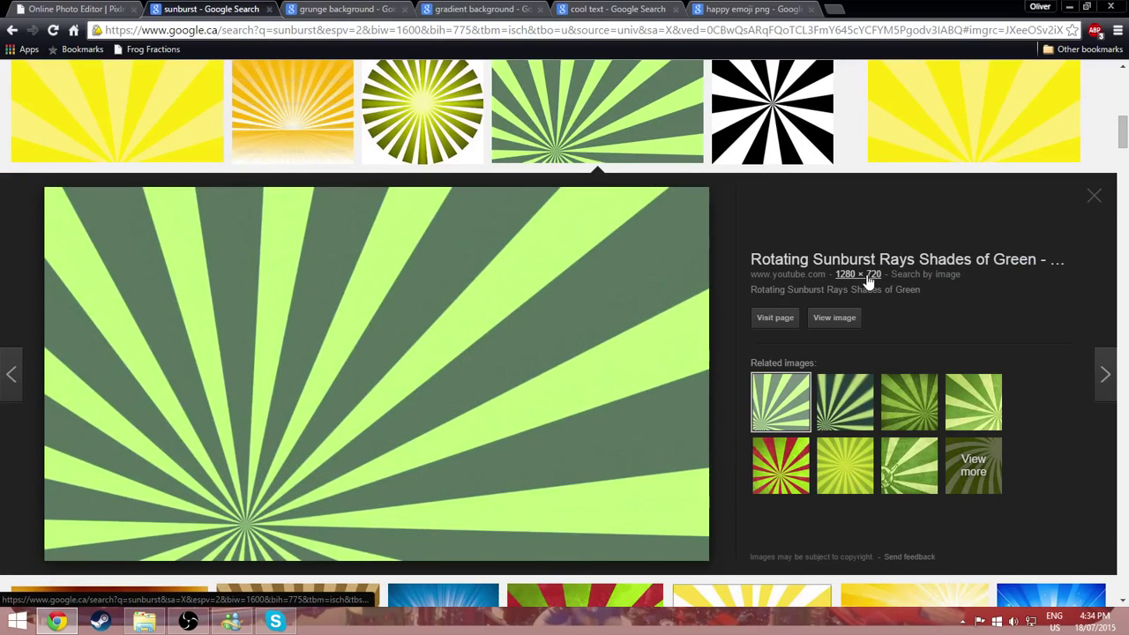
right_click(398, 299)
click(463, 403)
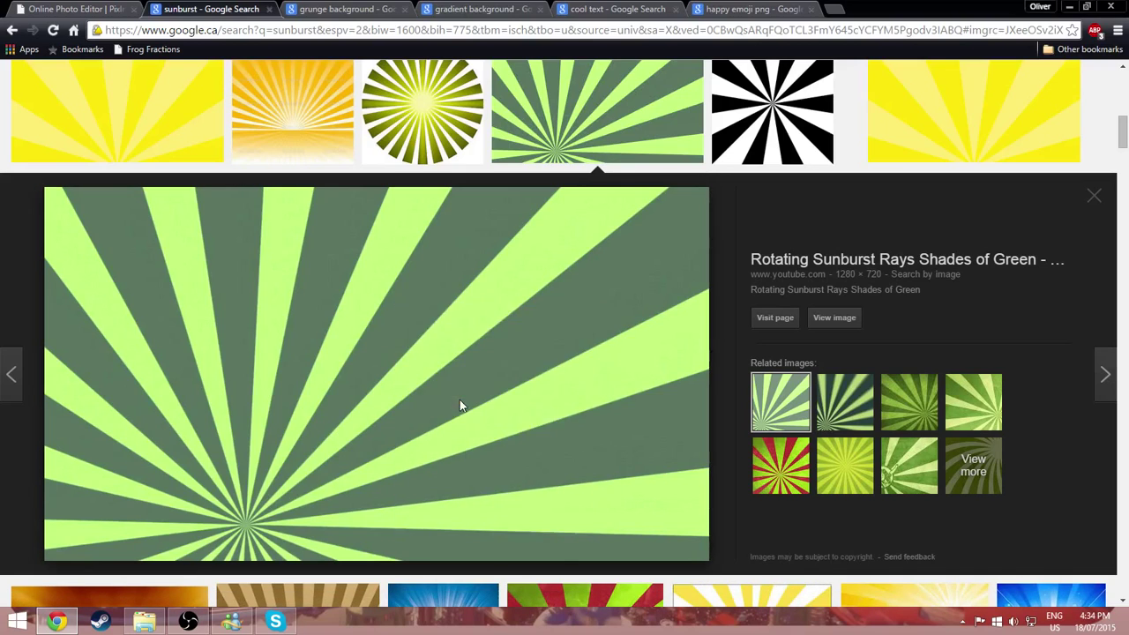
key(BackSpace)
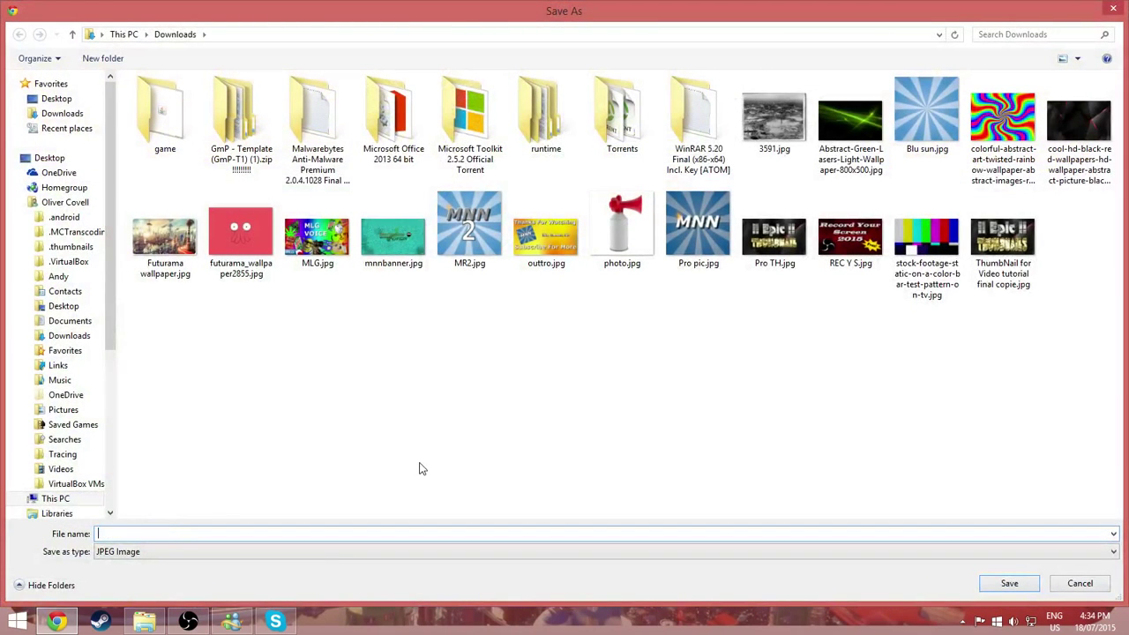
text(Green thumb)
click(1005, 586)
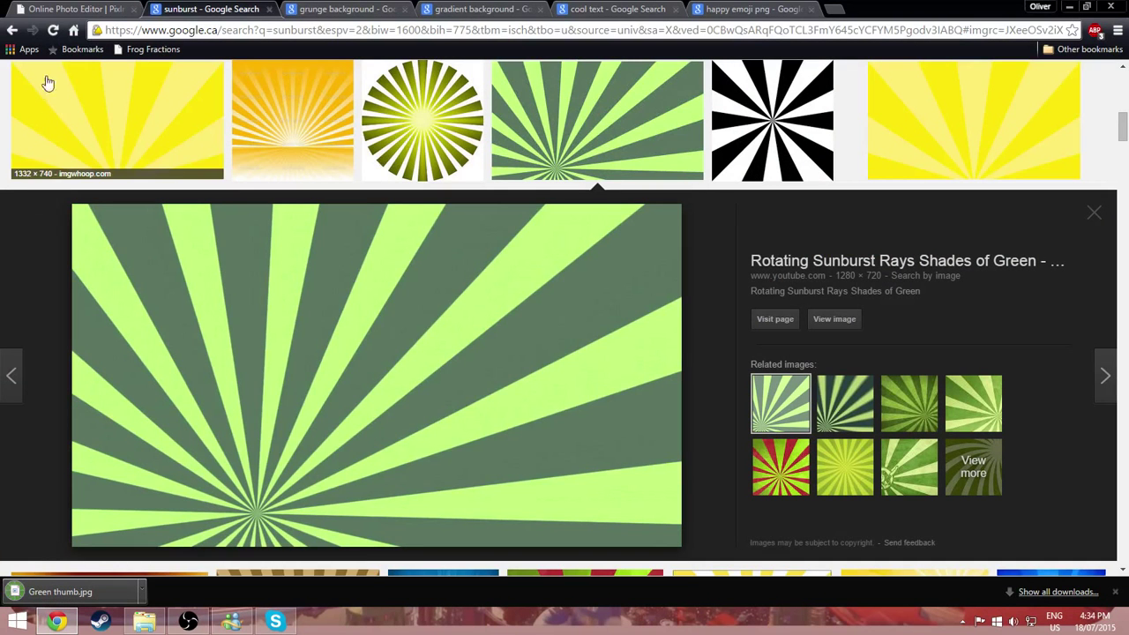
- Open Green thumb.jpg in Pixlr Editor, positioned beside the Thumb test canvas
click(64, 7)
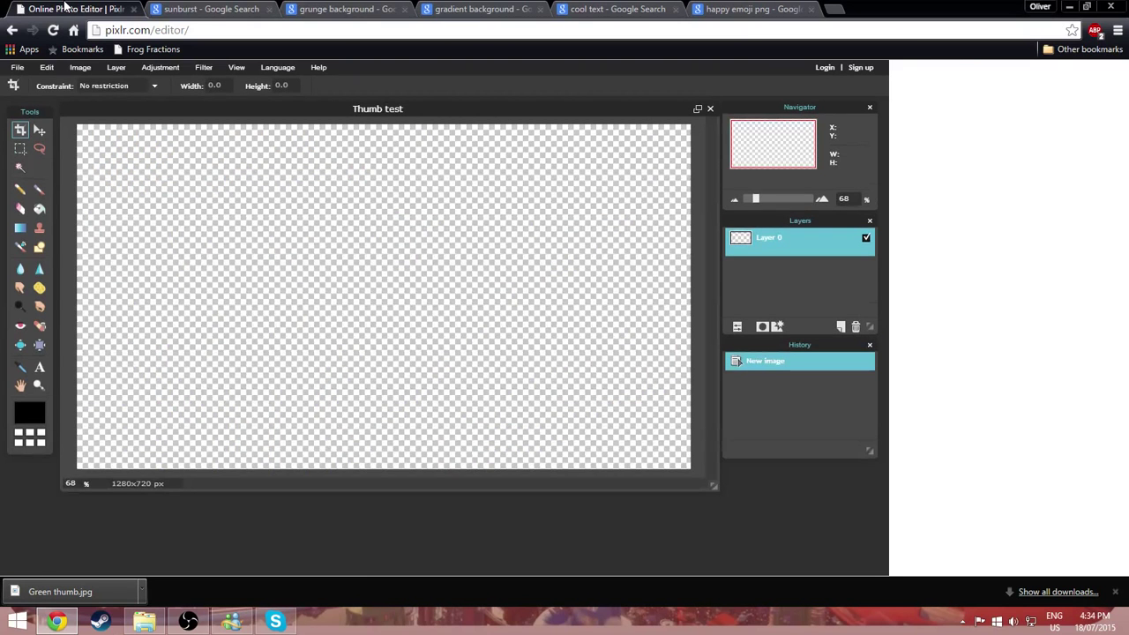
click(18, 68)
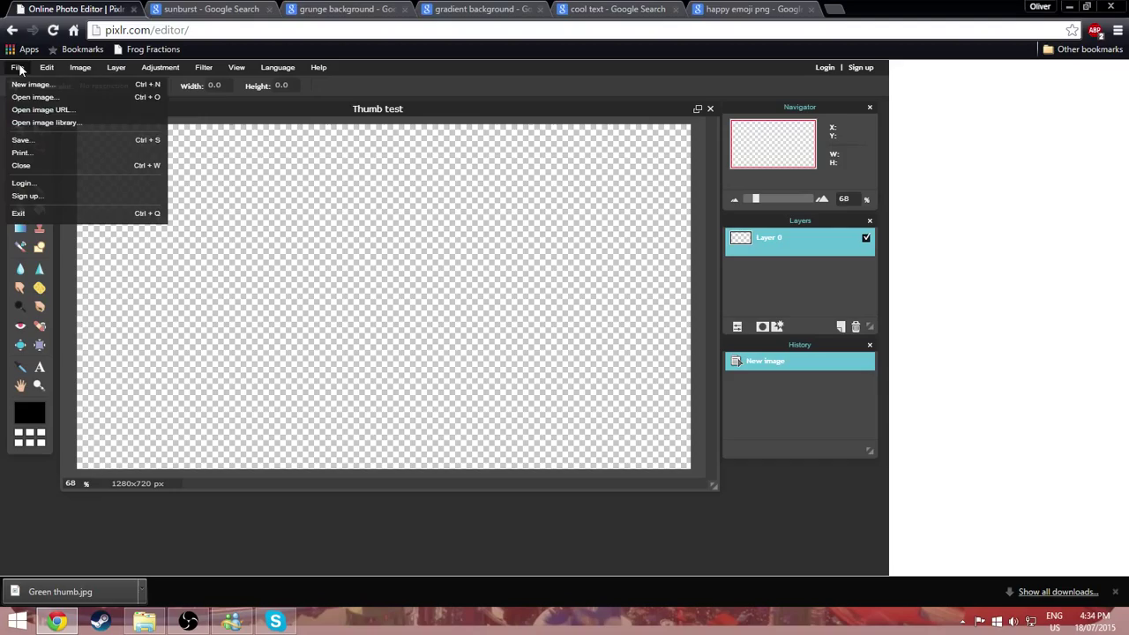
click(40, 97)
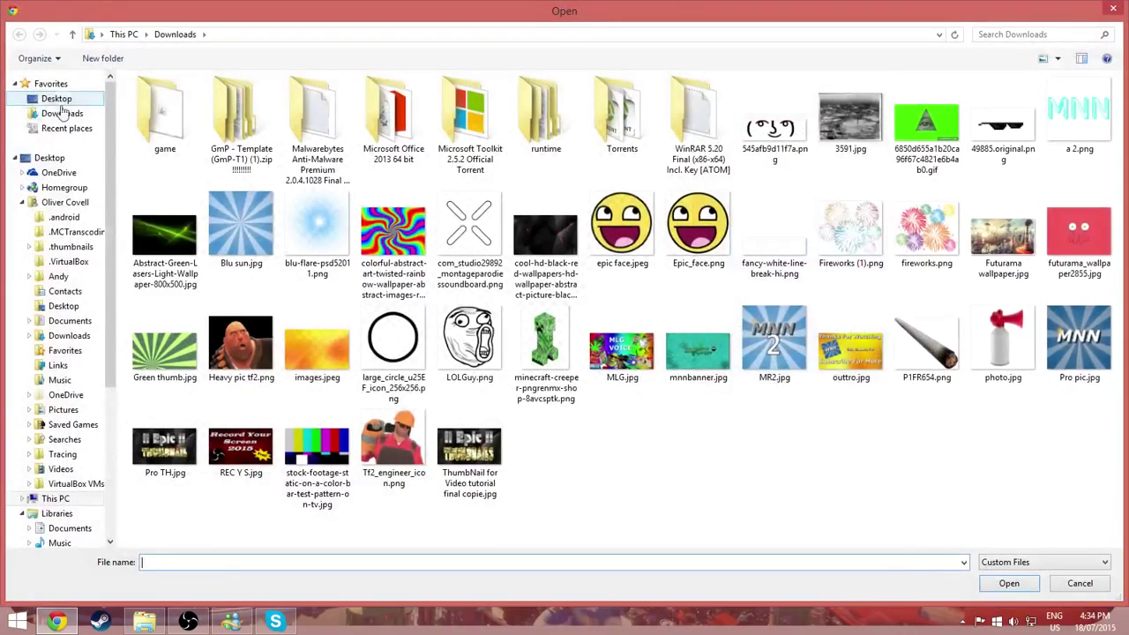
double_click(170, 353)
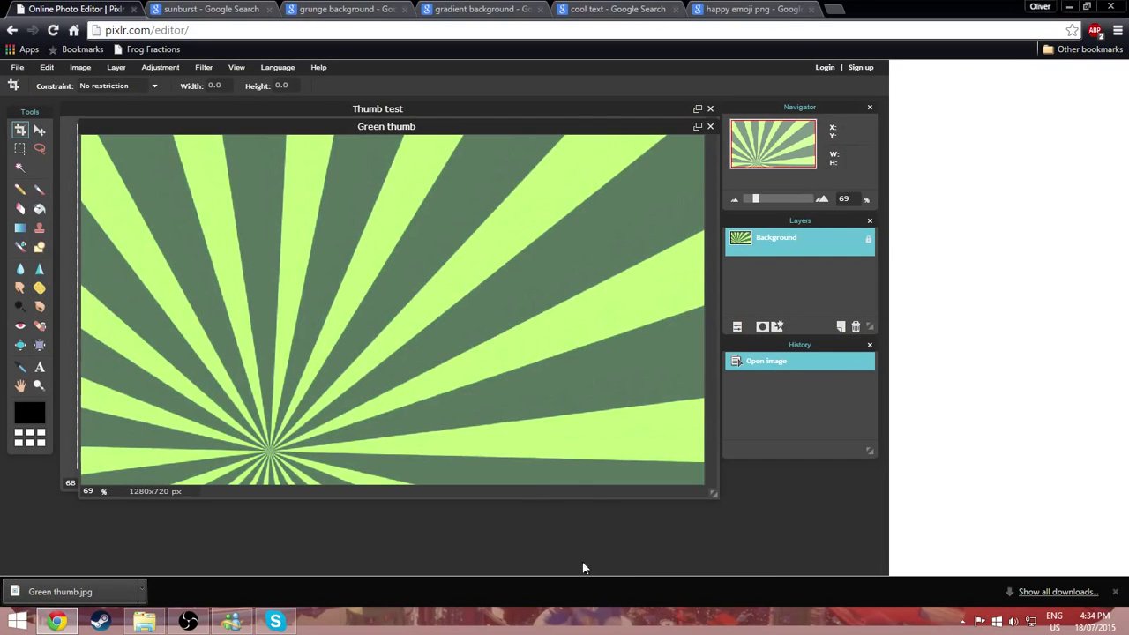
drag(451, 133, 403, 133)
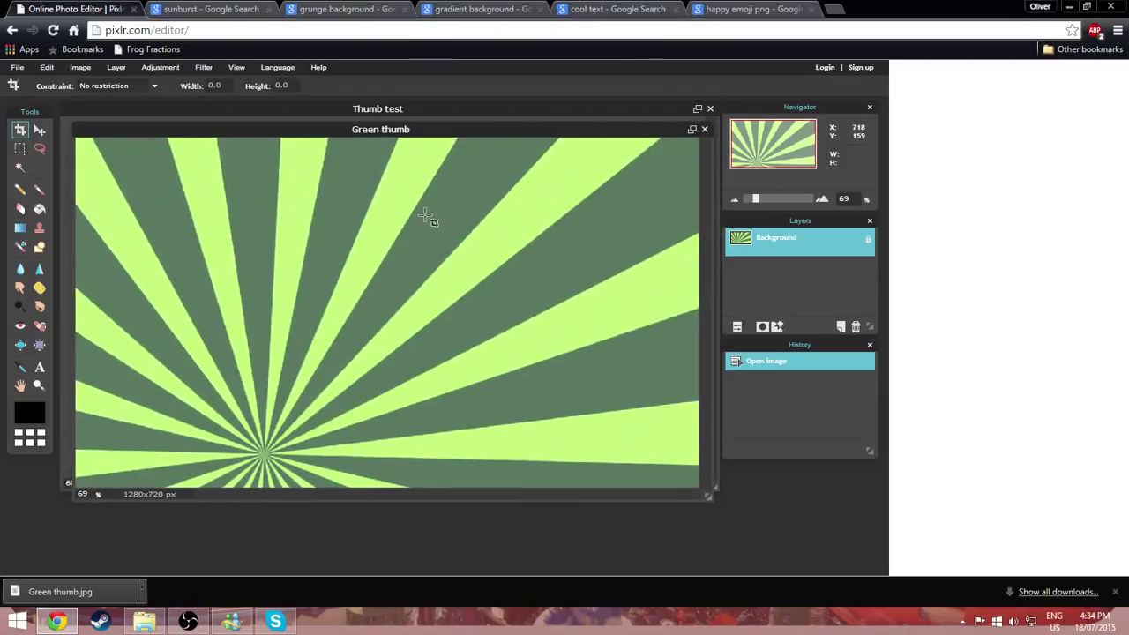
- Copy the whole sunburst and paste it into Thumb test as a new layer
key(ctrl+a)
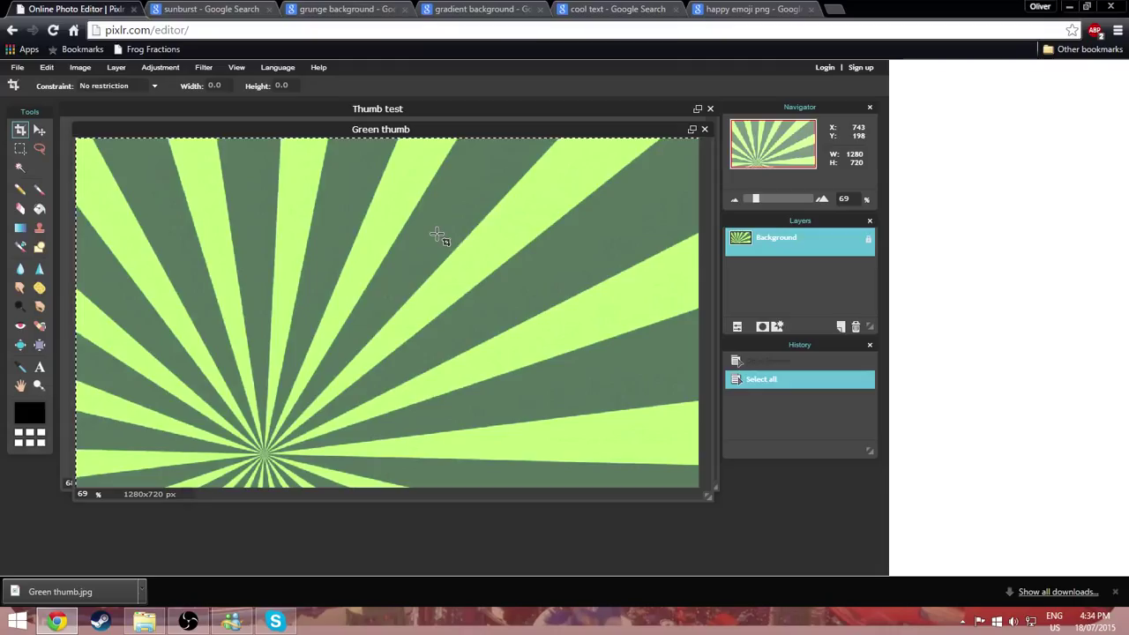
key(ctrl+c)
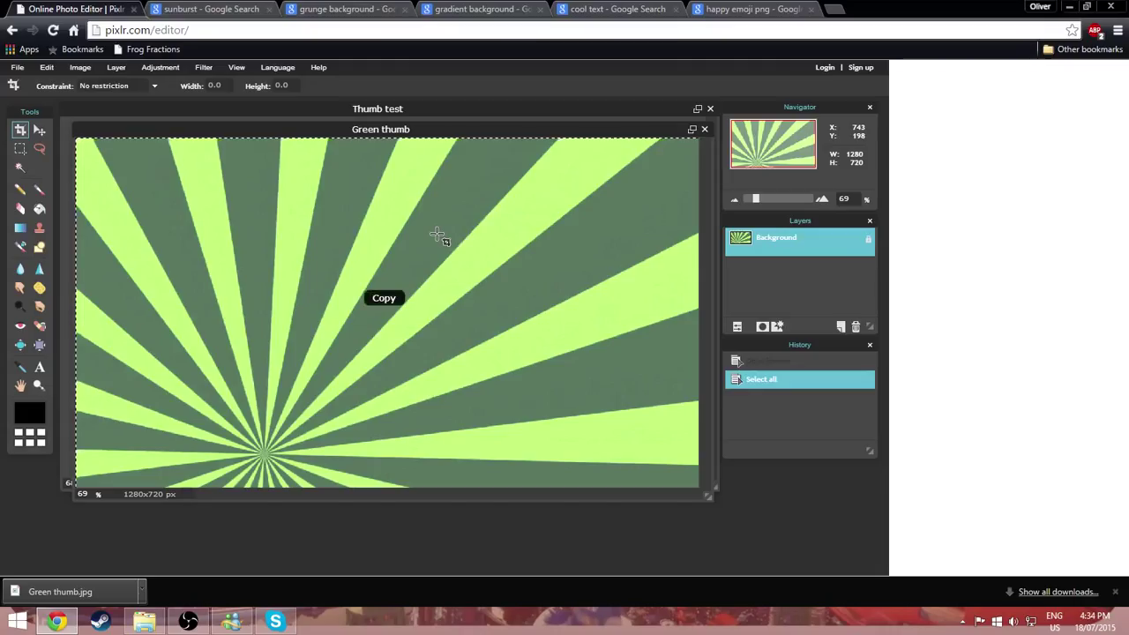
click(427, 106)
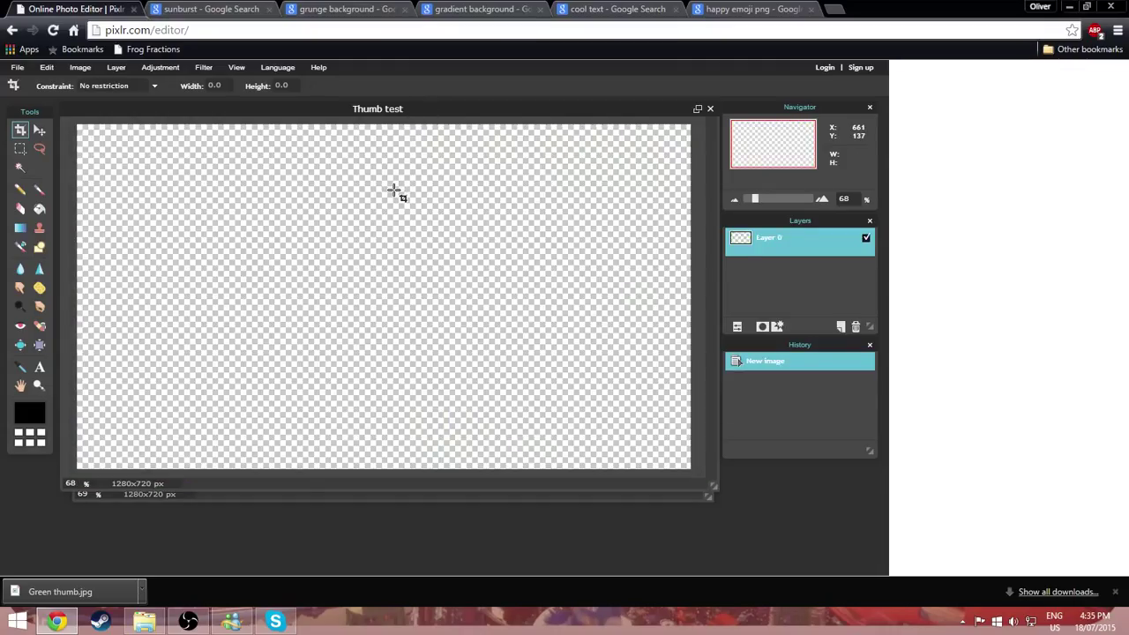
key(ctrl+v)
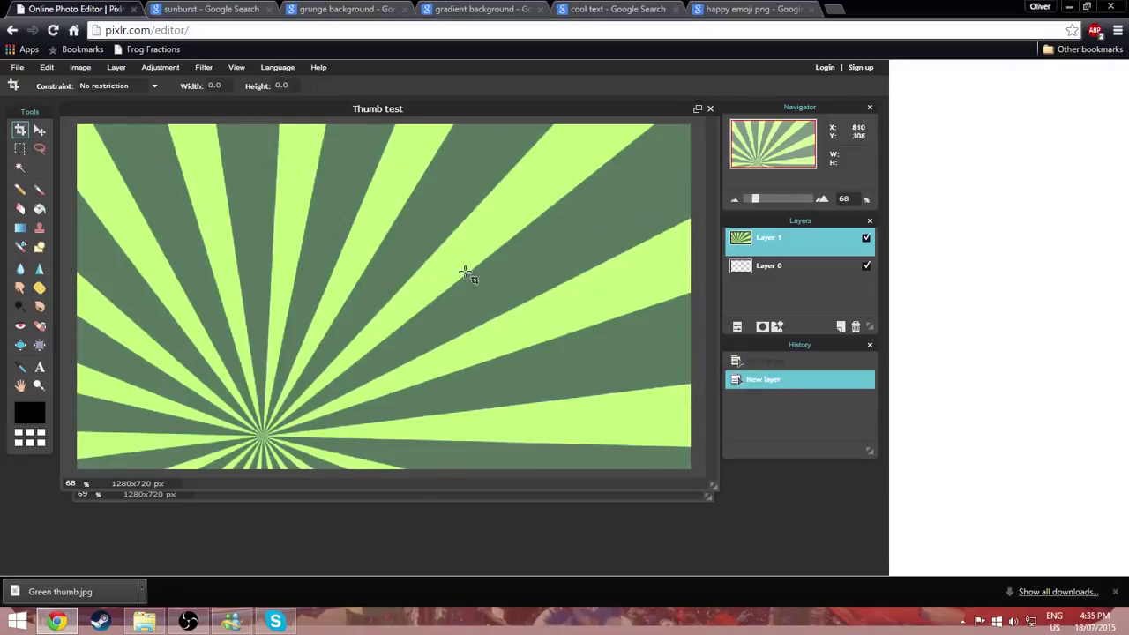
- Close the Green thumb image without saving
click(411, 495)
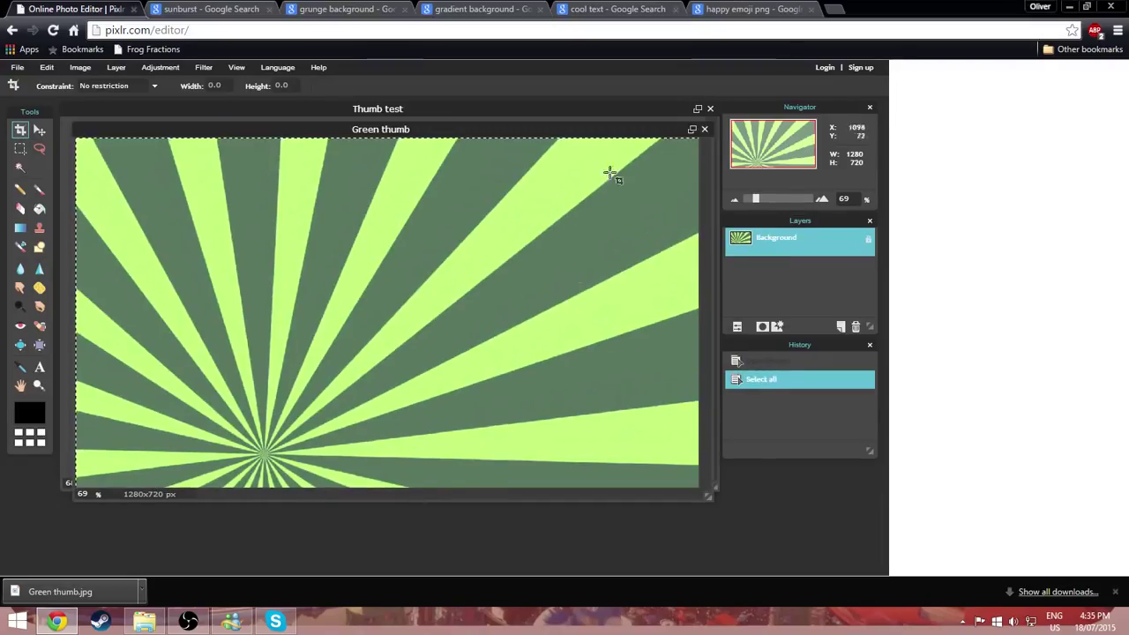
click(703, 129)
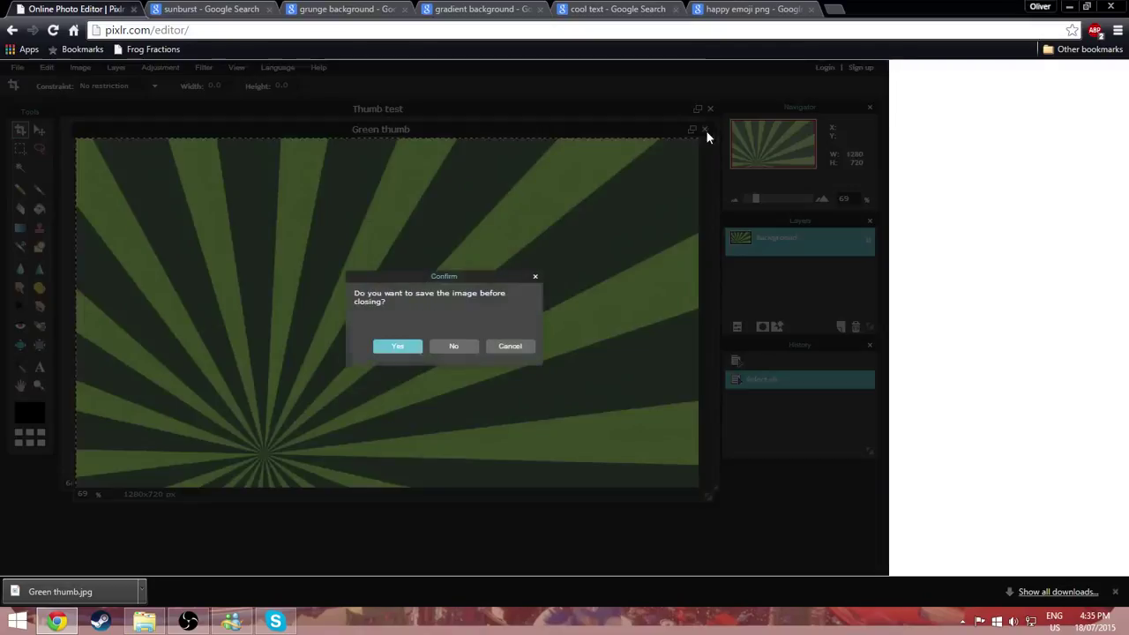
click(455, 347)
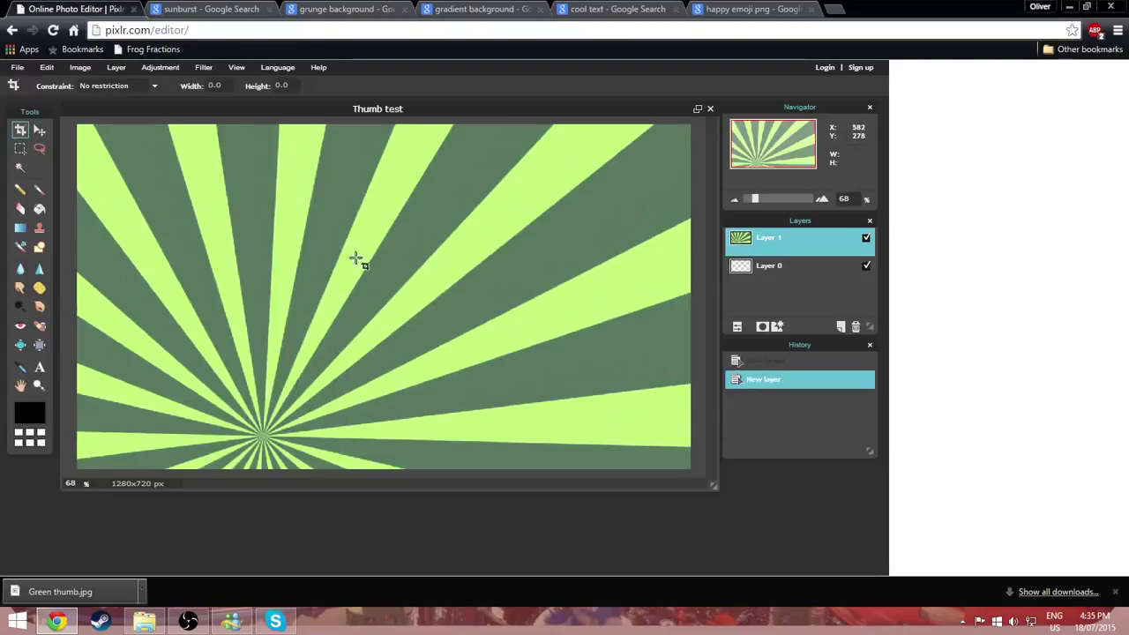
click(38, 366)
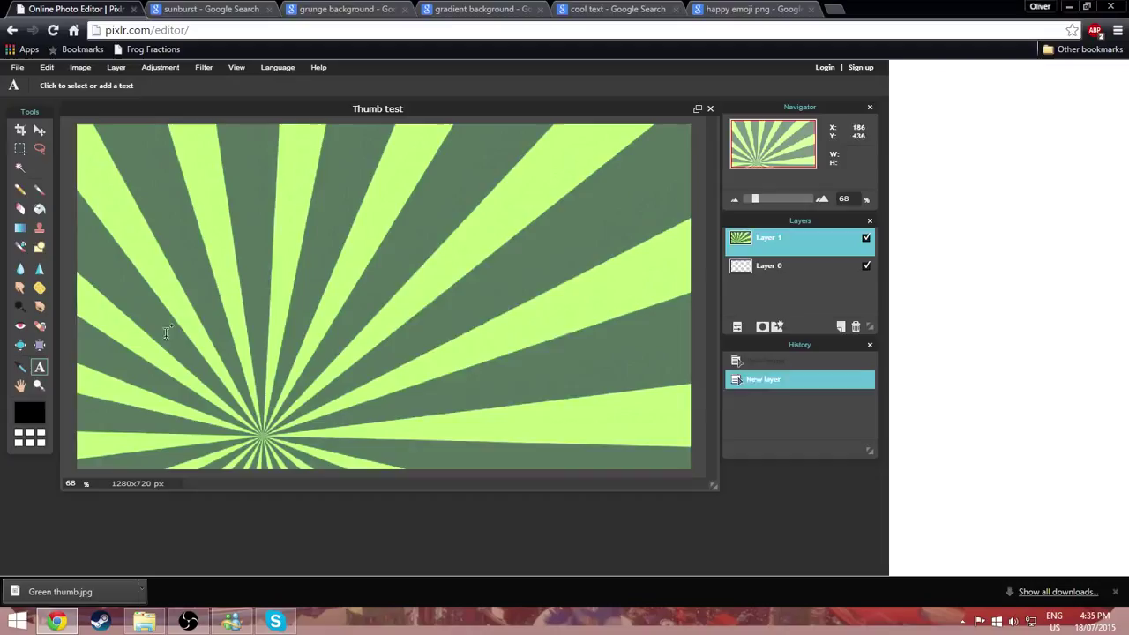
click(393, 244)
text(dgd)
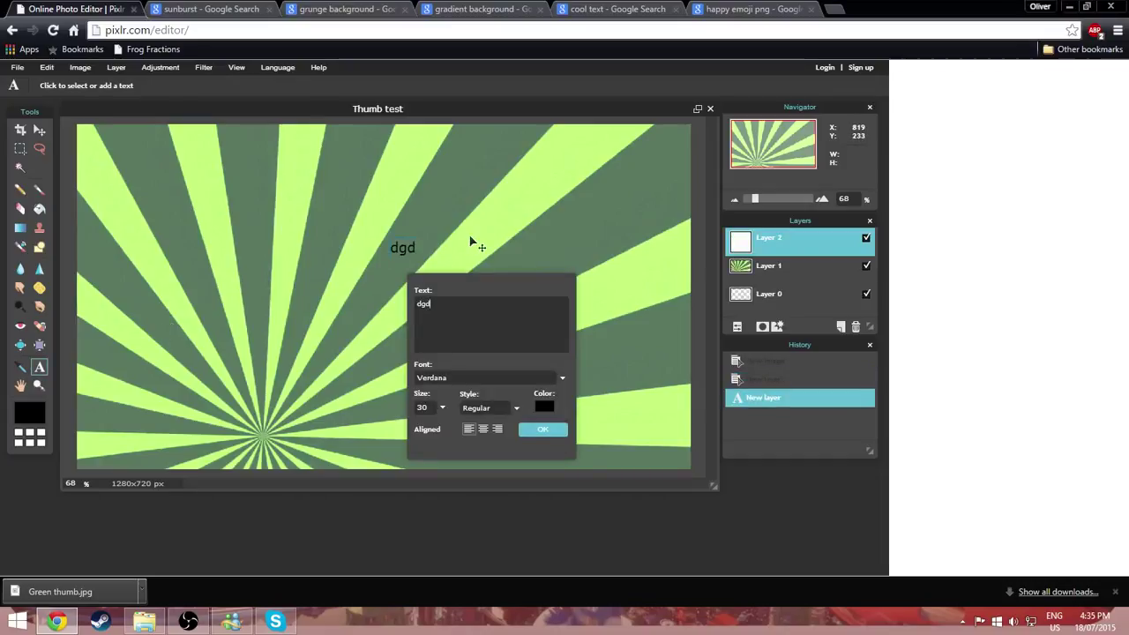
key(BackSpace)
key(BackSpace)
key(BackSpace)
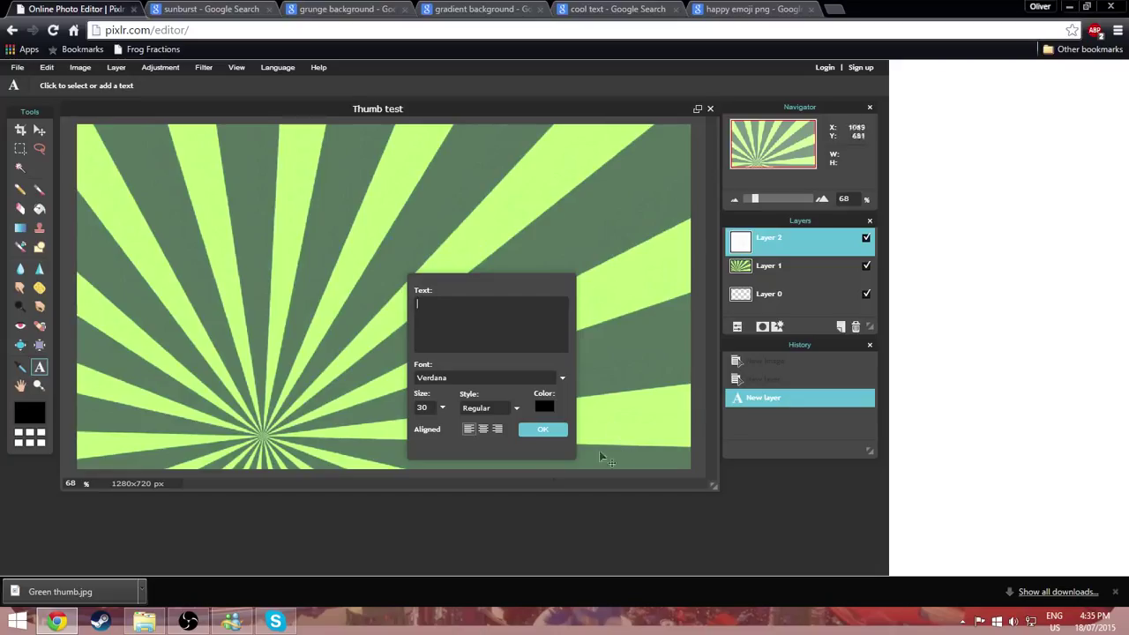
click(538, 430)
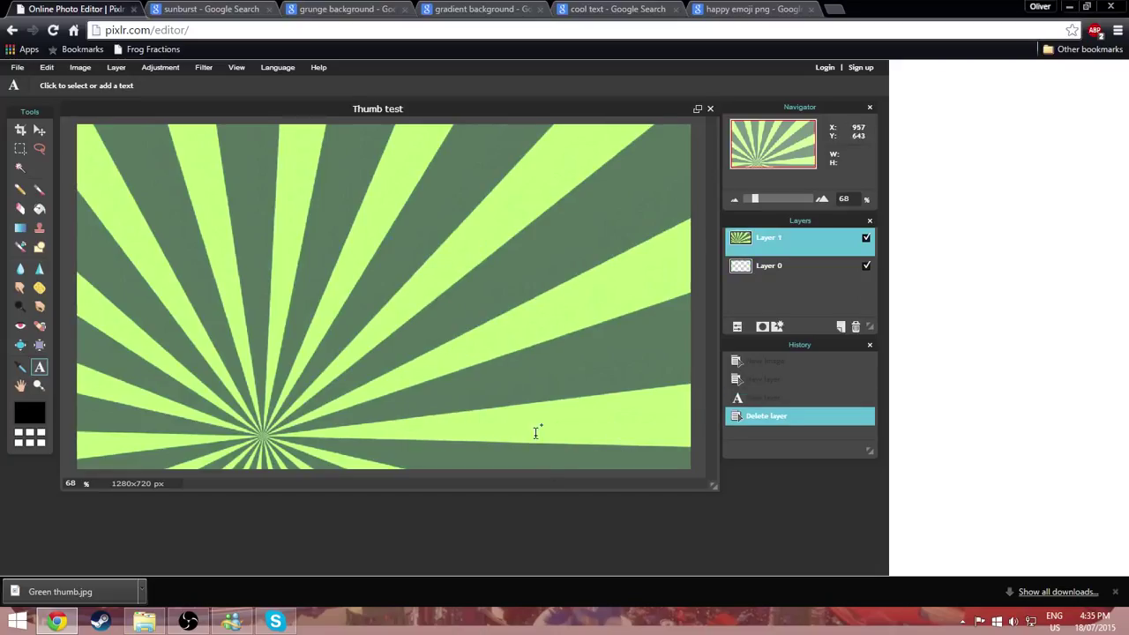
- Open the Cool Text logo generator site from the search results
click(608, 10)
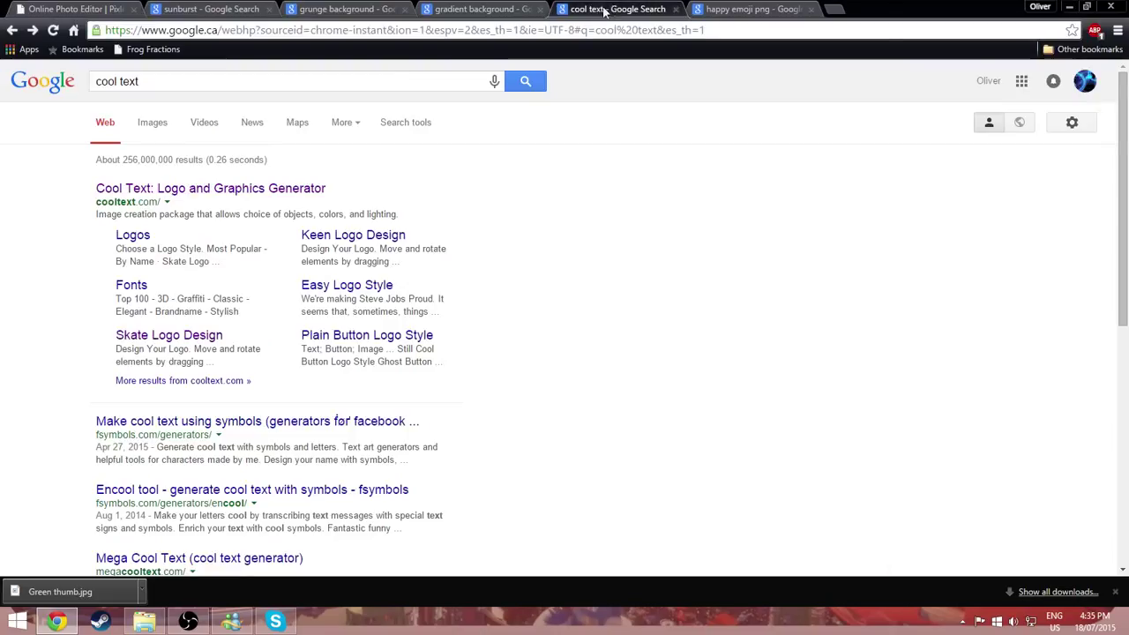
click(178, 195)
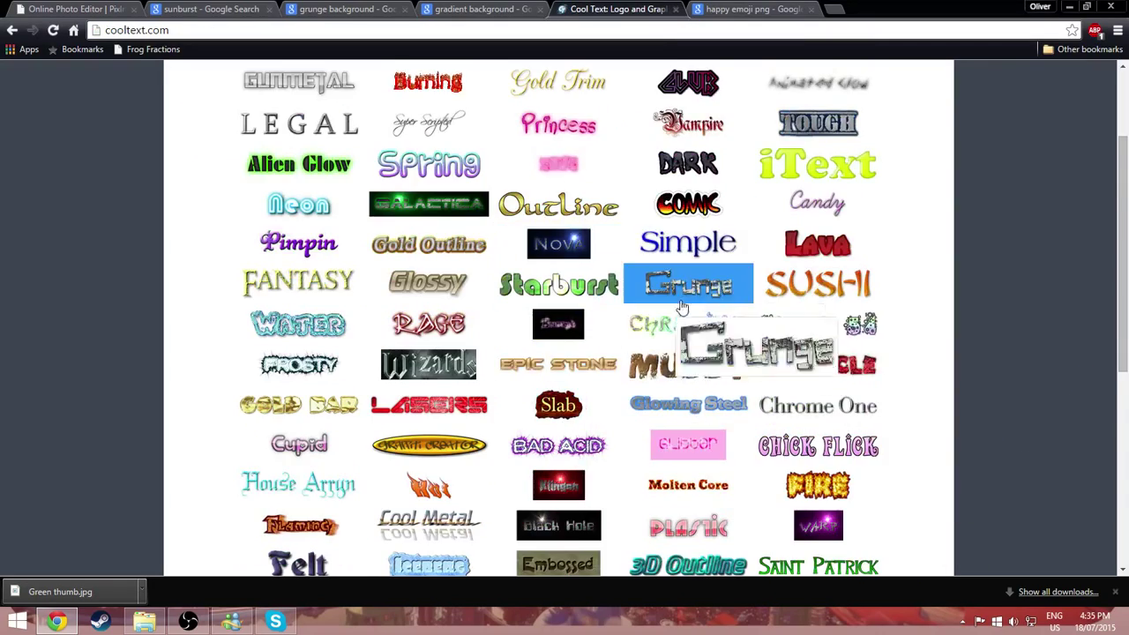
scroll(499, 215, down, 6)
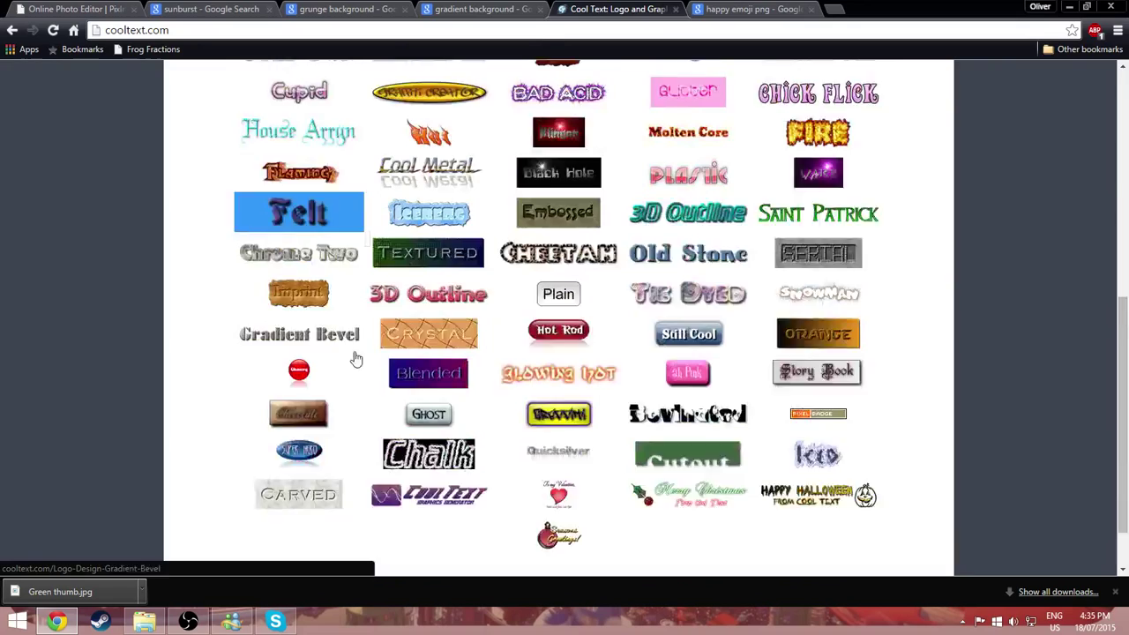
scroll(355, 358, up, 4)
scroll(679, 375, up, 2)
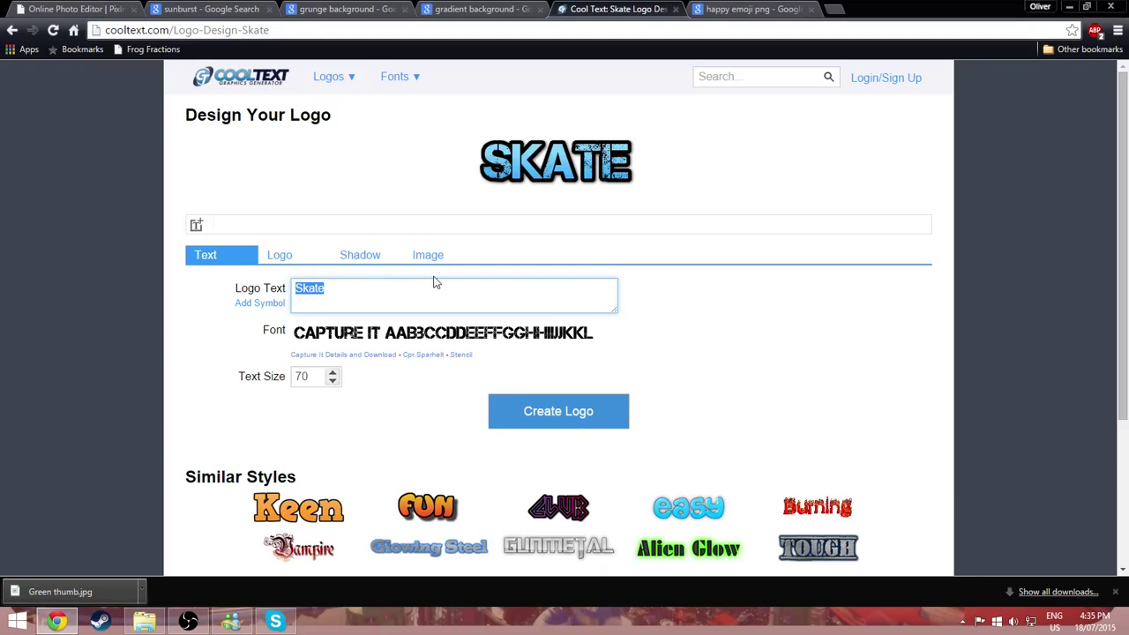
- Enter 'Epic Thumbnail' as the Skate logo text, raise the size to 135, and render it
key(BackSpace)
text(Epic Thumb)
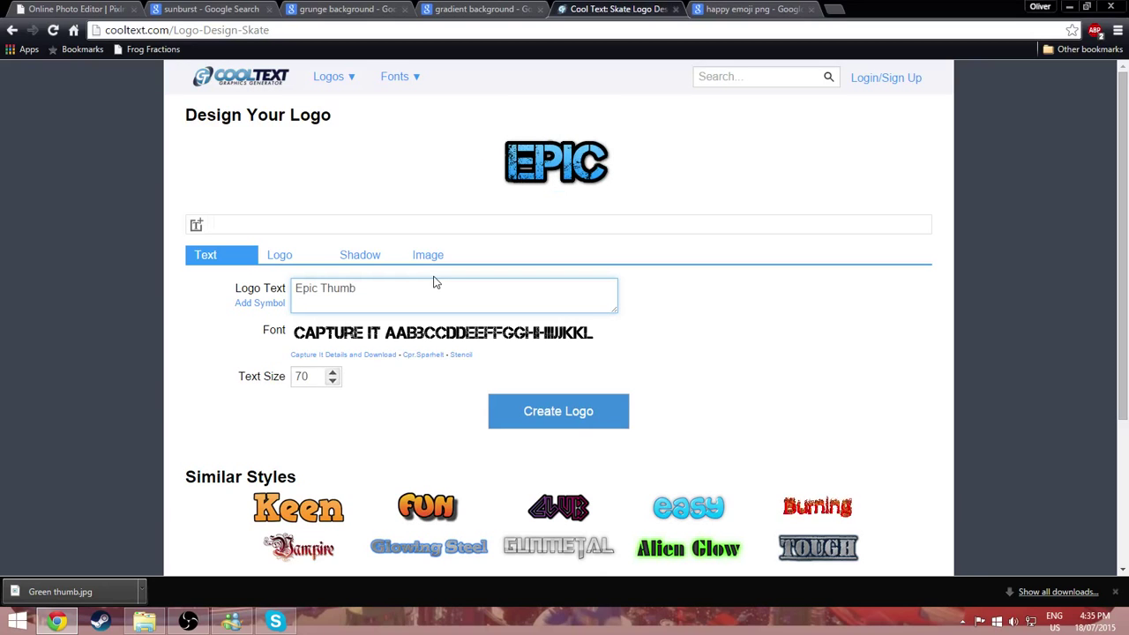
text(nail)
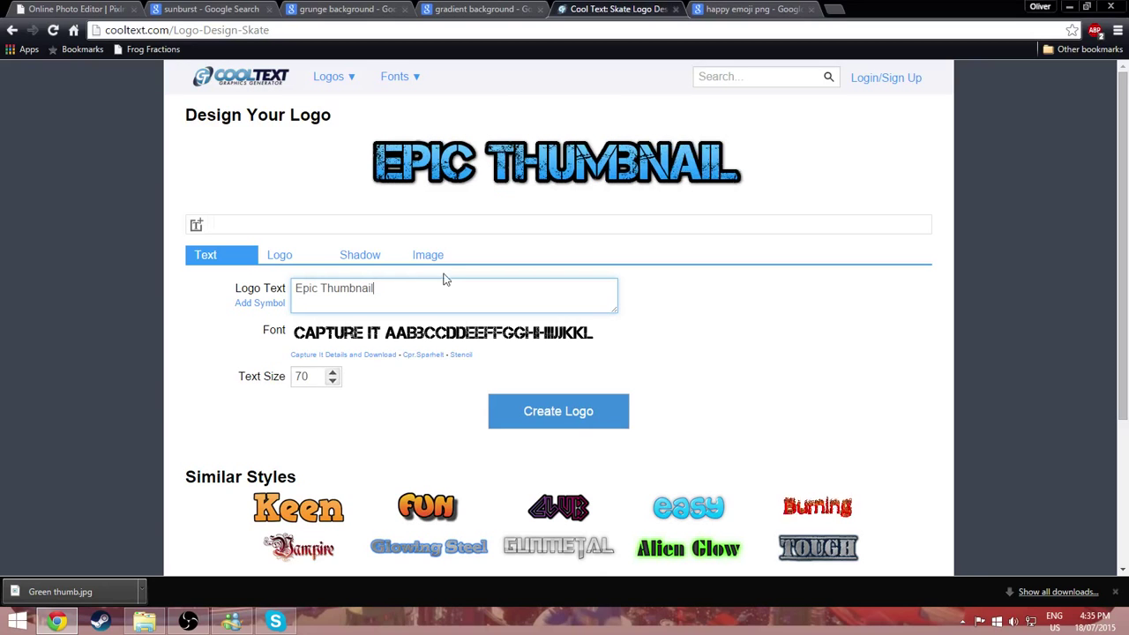
click(332, 373)
click(332, 373)
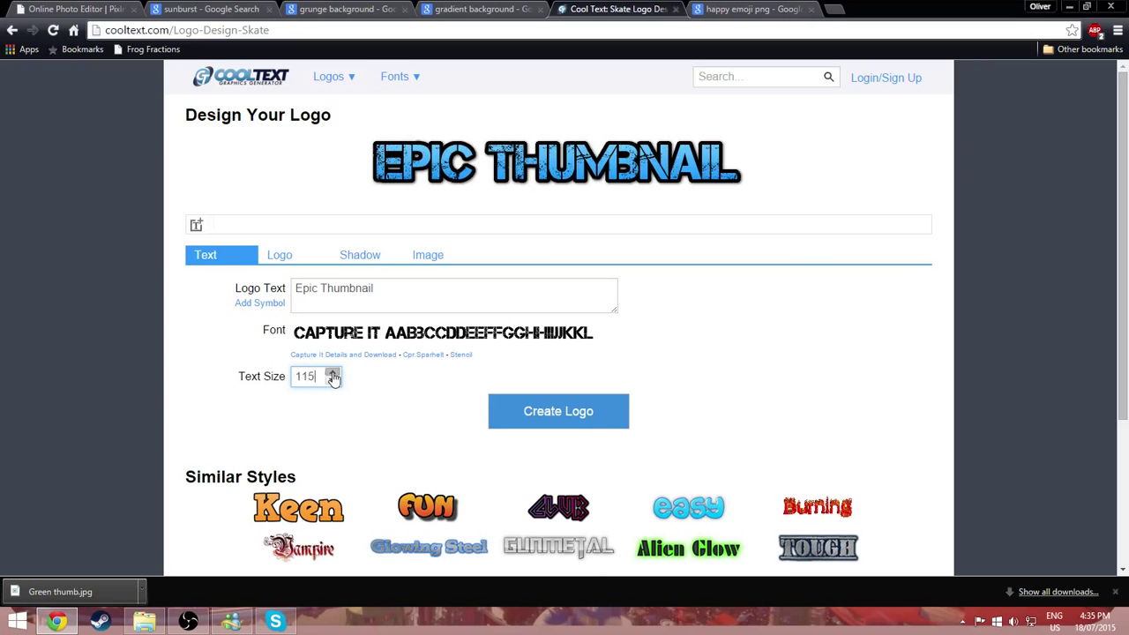
click(333, 373)
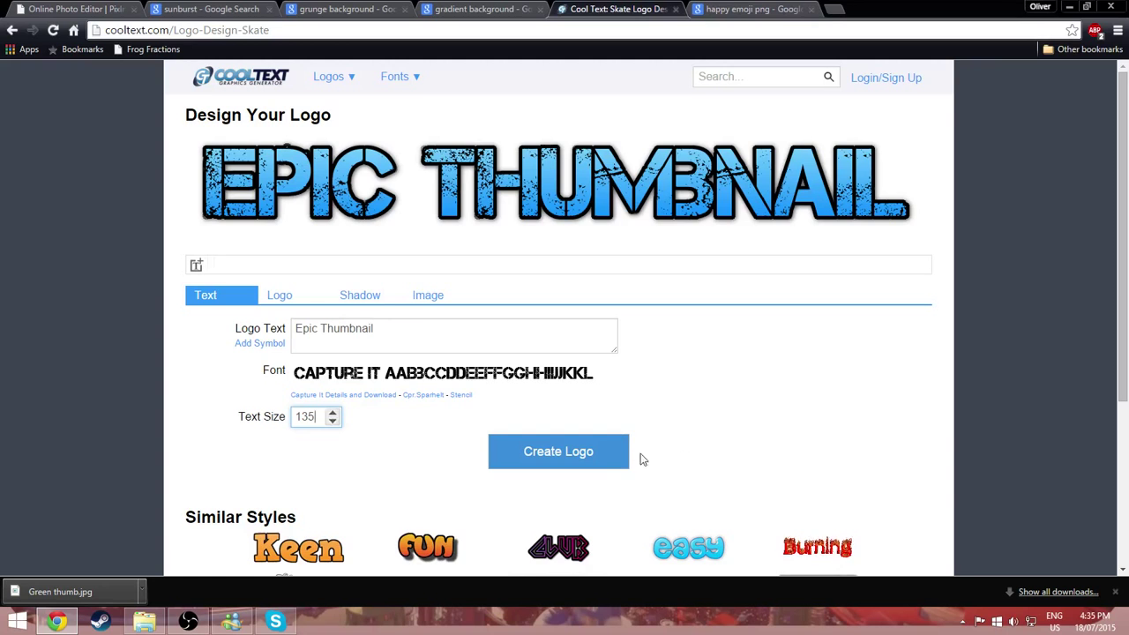
click(587, 455)
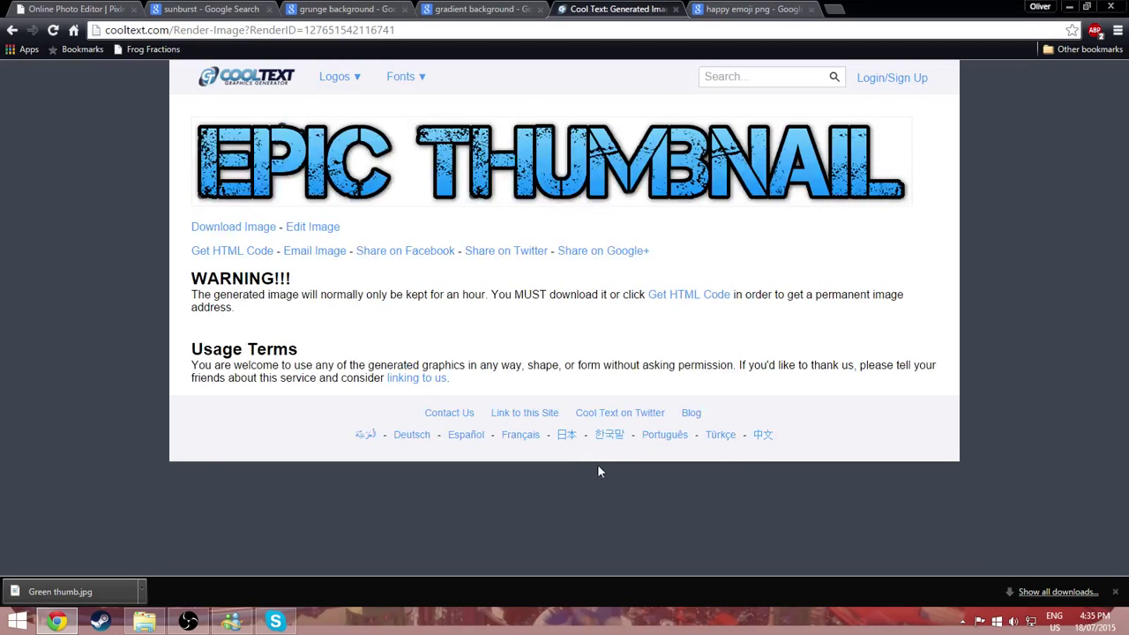
- Download the rendered Epic Thumbnail logo as a PNG and go back to Pixlr Editor
click(77, 9)
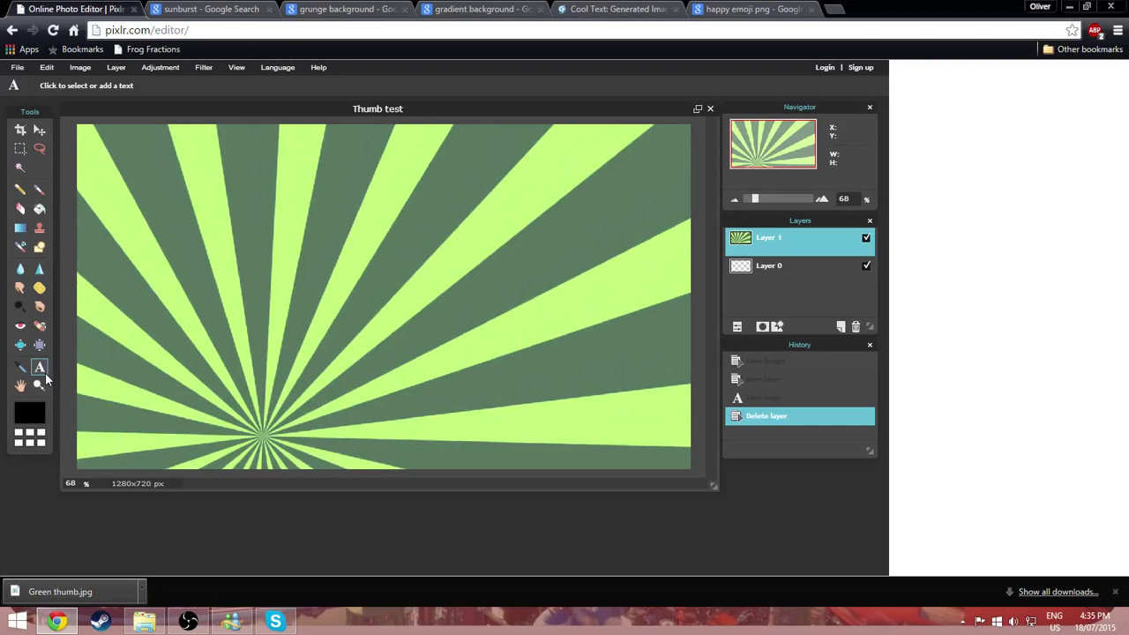
click(607, 8)
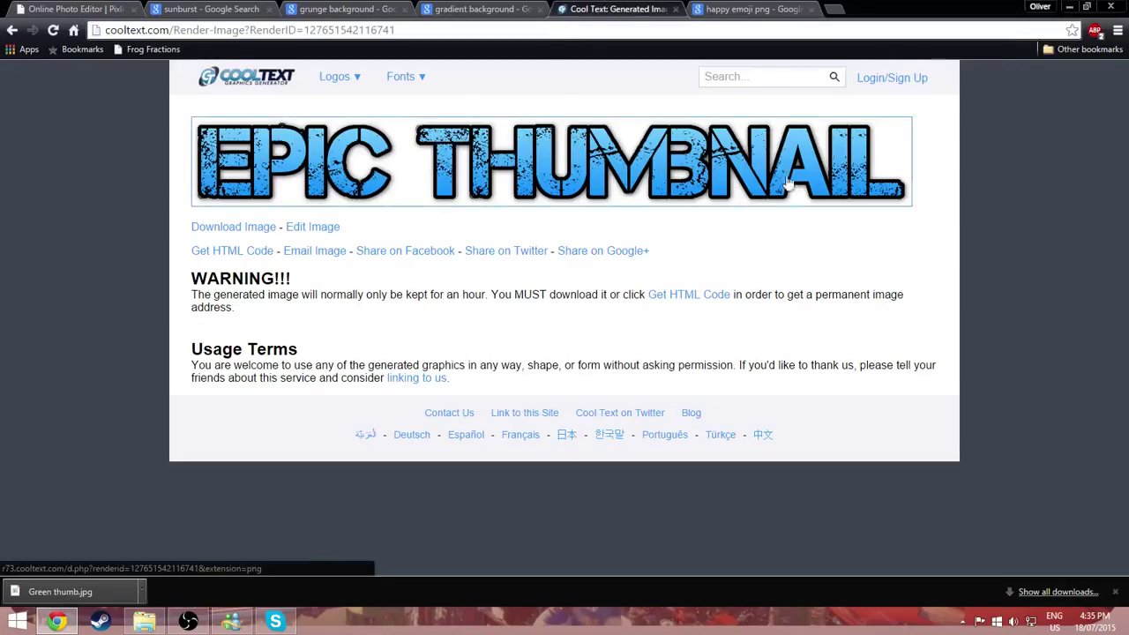
click(544, 176)
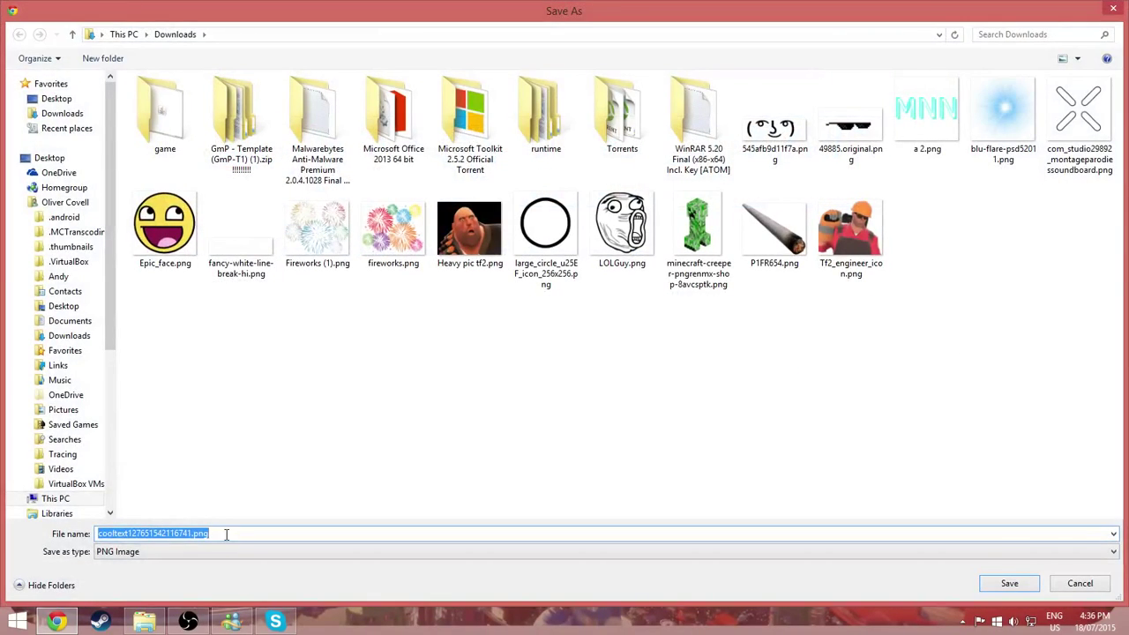
click(1008, 584)
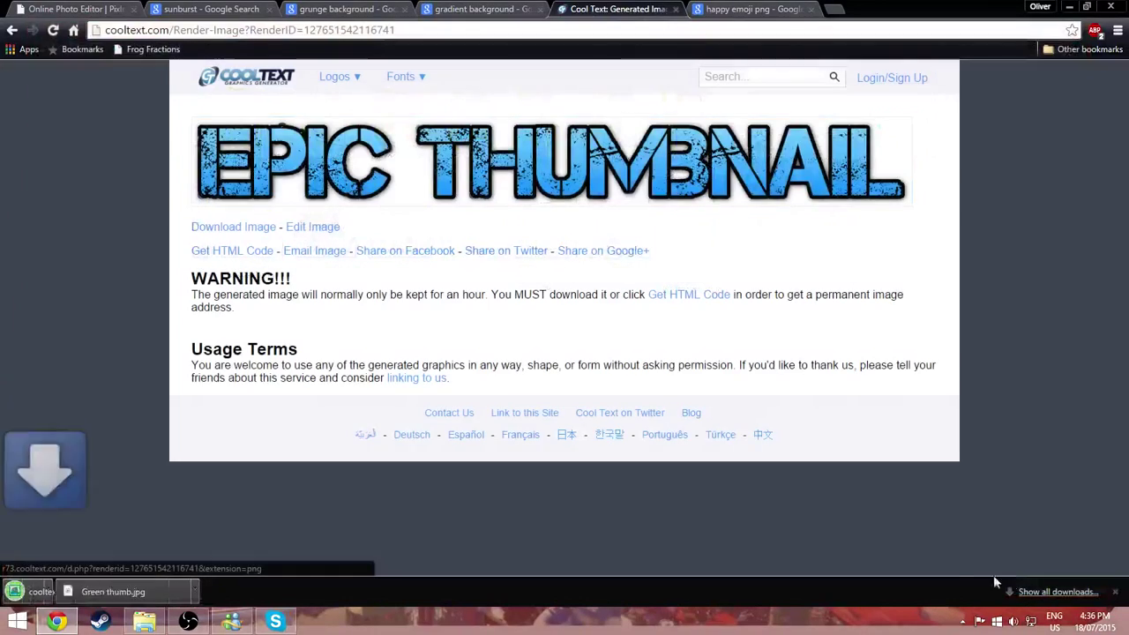
click(86, 8)
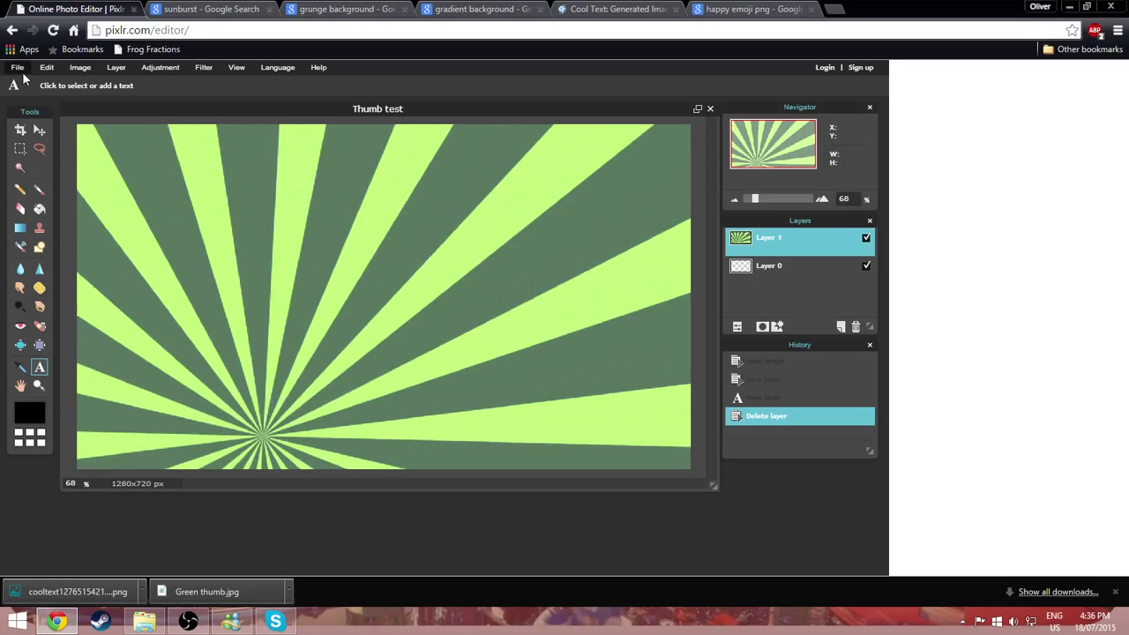
- Open the downloaded Epic Thumbnail PNG and paste it into Thumb test as a new layer
click(17, 69)
click(33, 99)
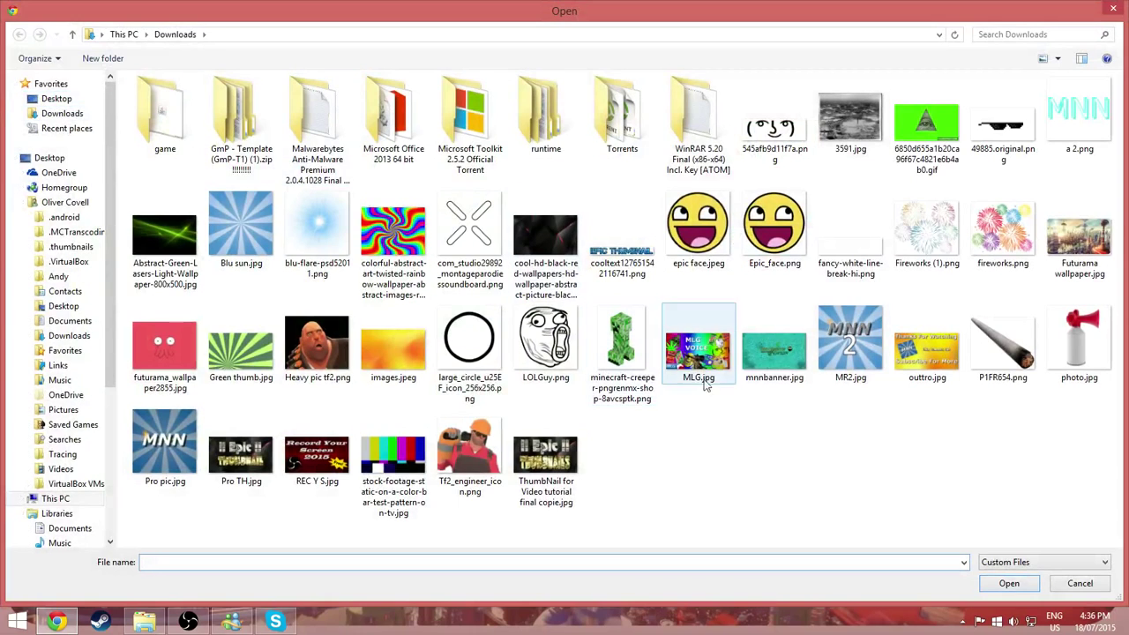
double_click(616, 256)
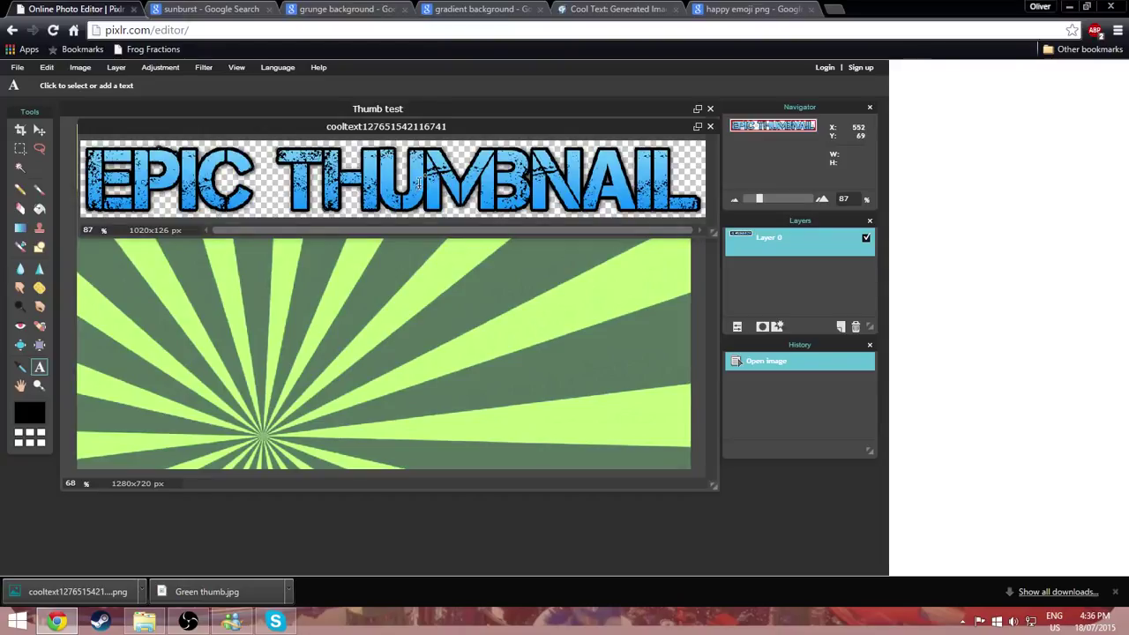
key(ctrl+a)
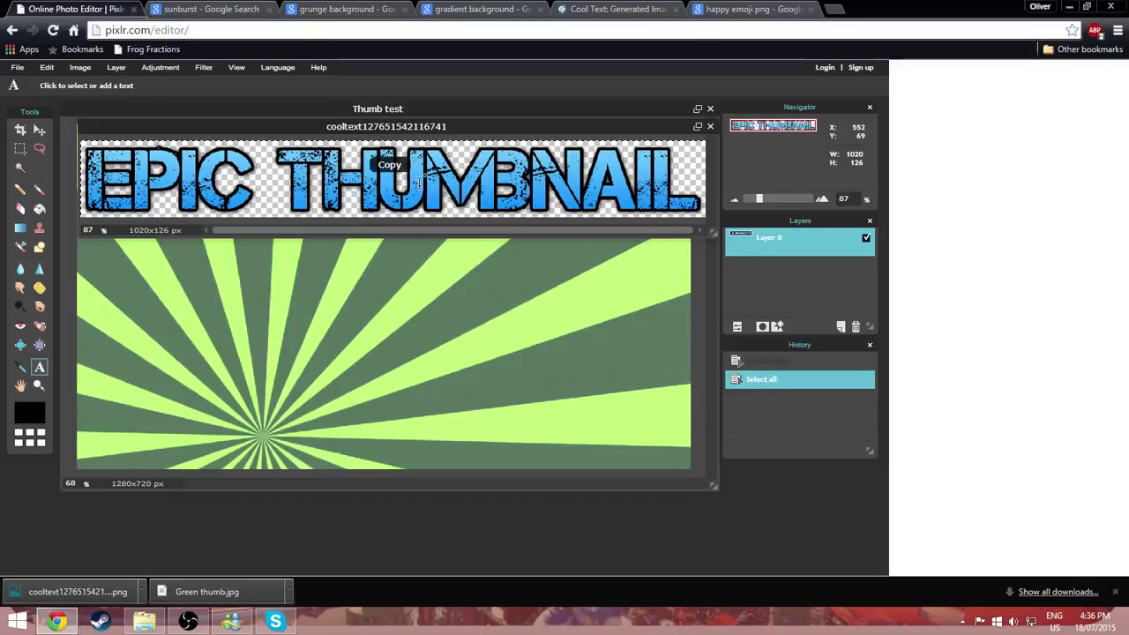
click(406, 278)
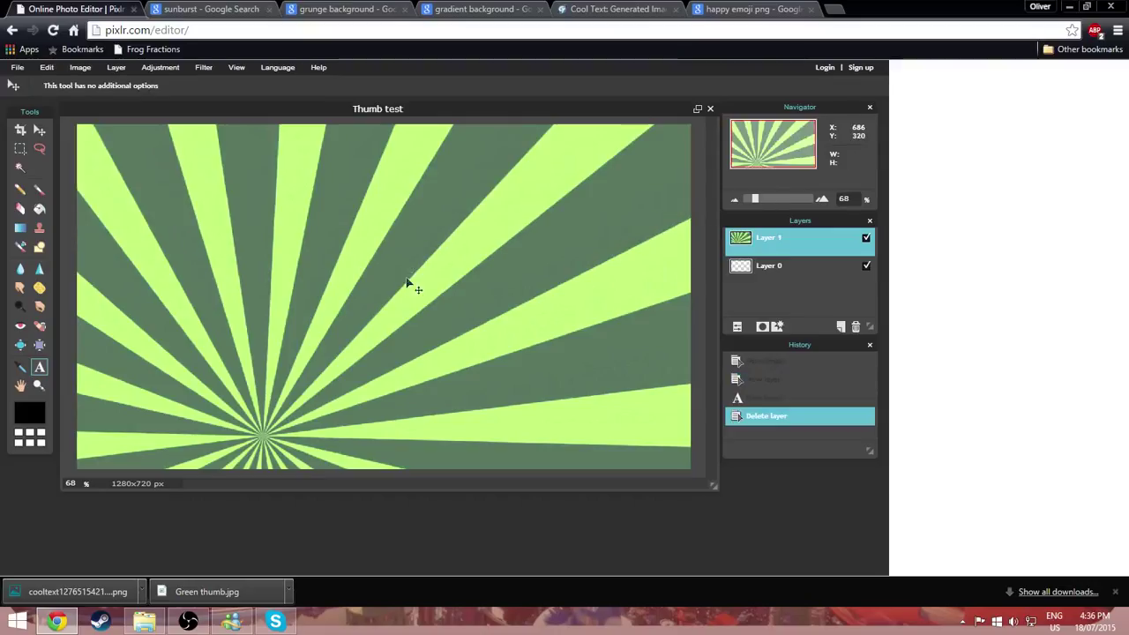
key(ctrl+v)
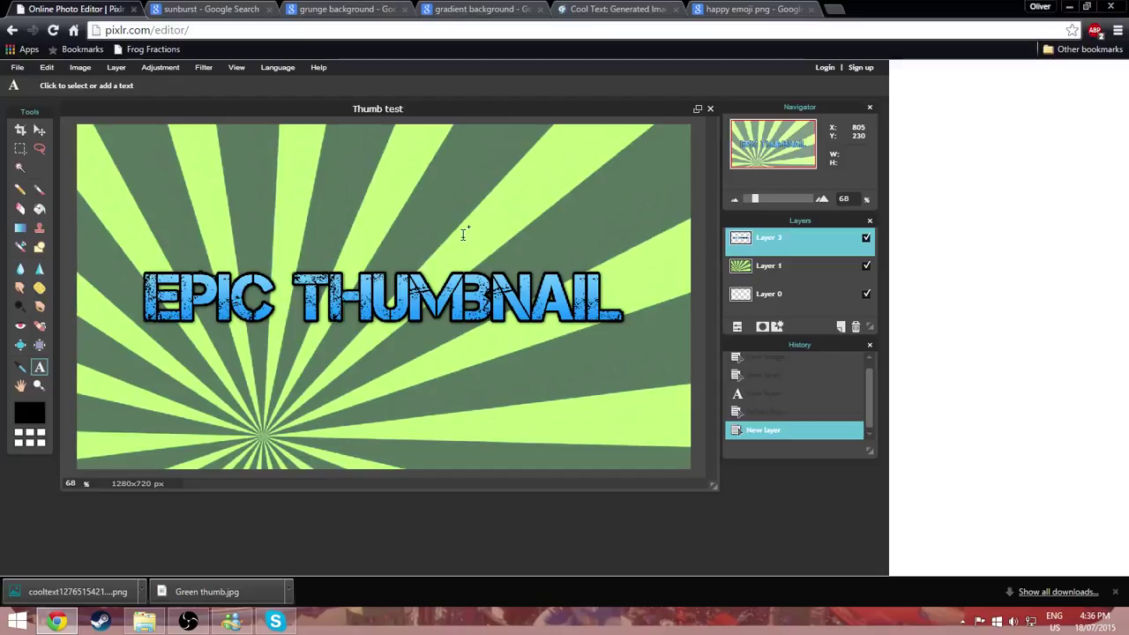
- Rotate and resize the Epic Thumbnail text with Free transform, then drag it toward the upper-left
click(47, 67)
click(75, 171)
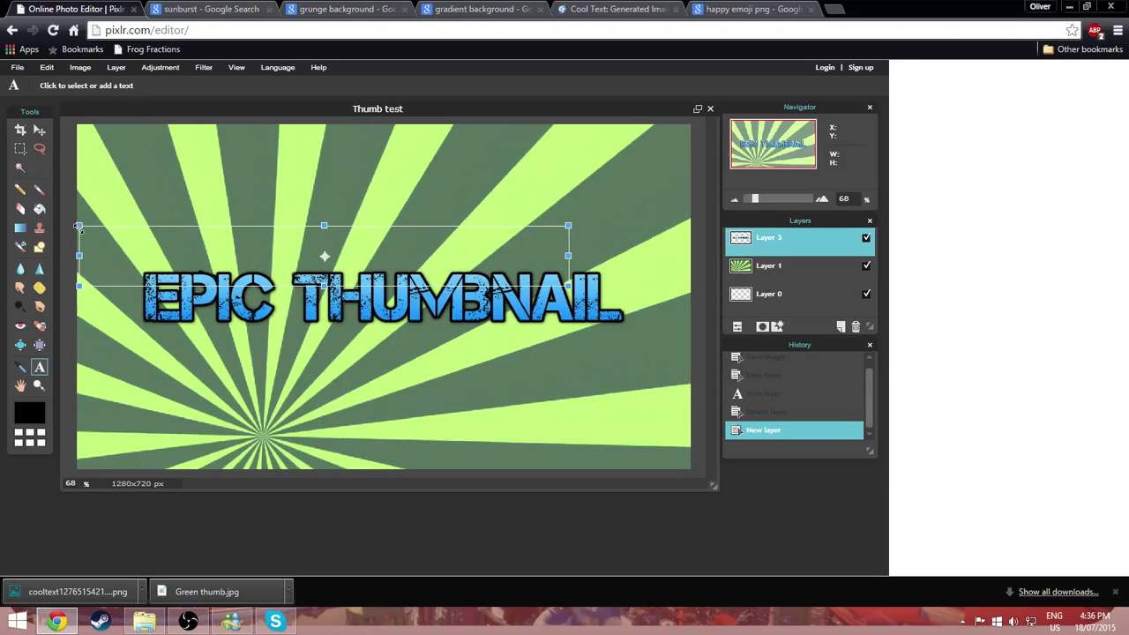
drag(76, 223, 74, 315)
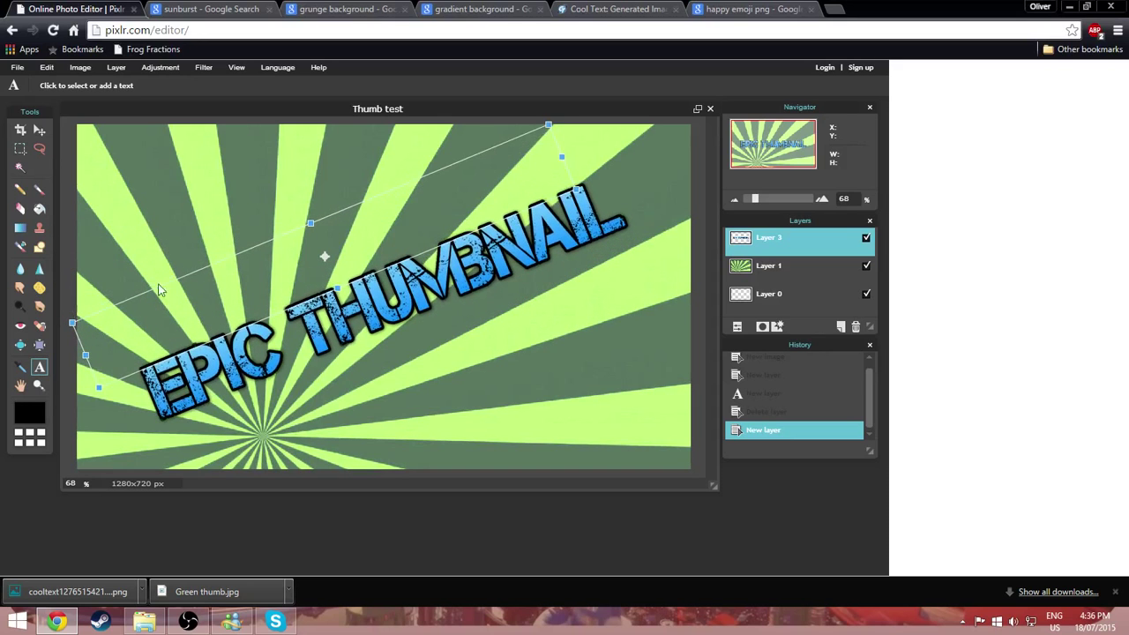
drag(547, 125, 532, 139)
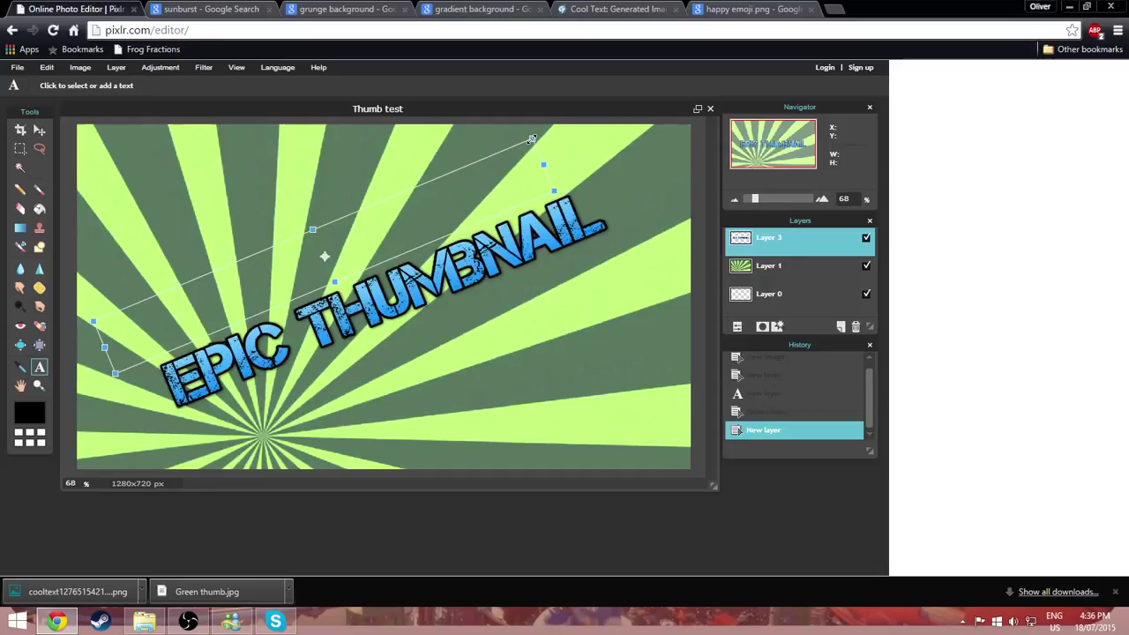
click(384, 334)
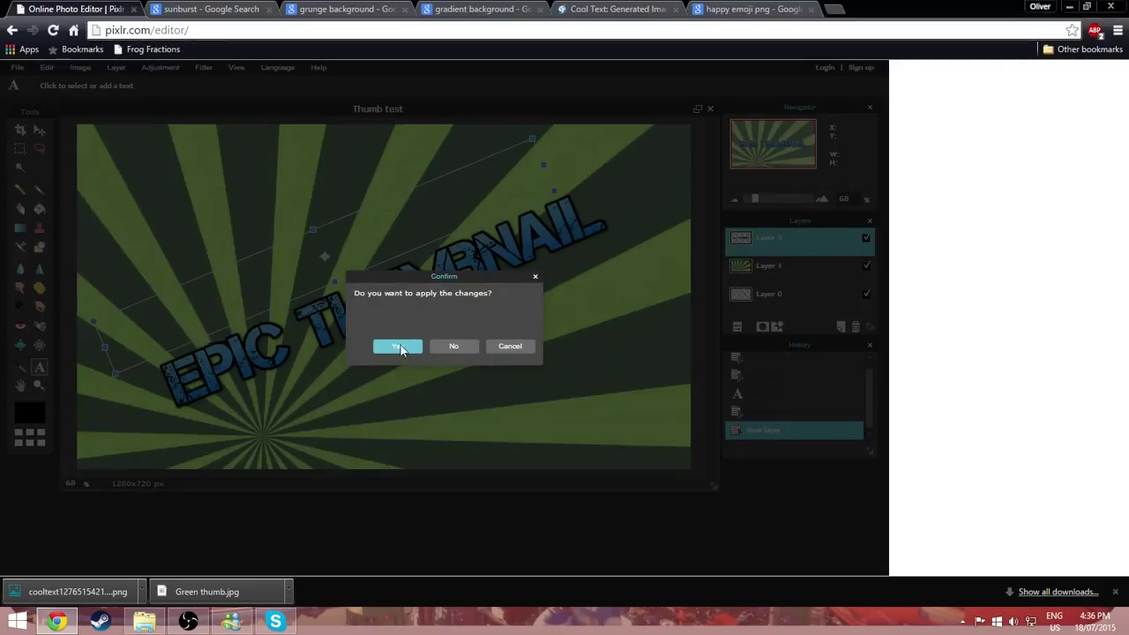
click(399, 345)
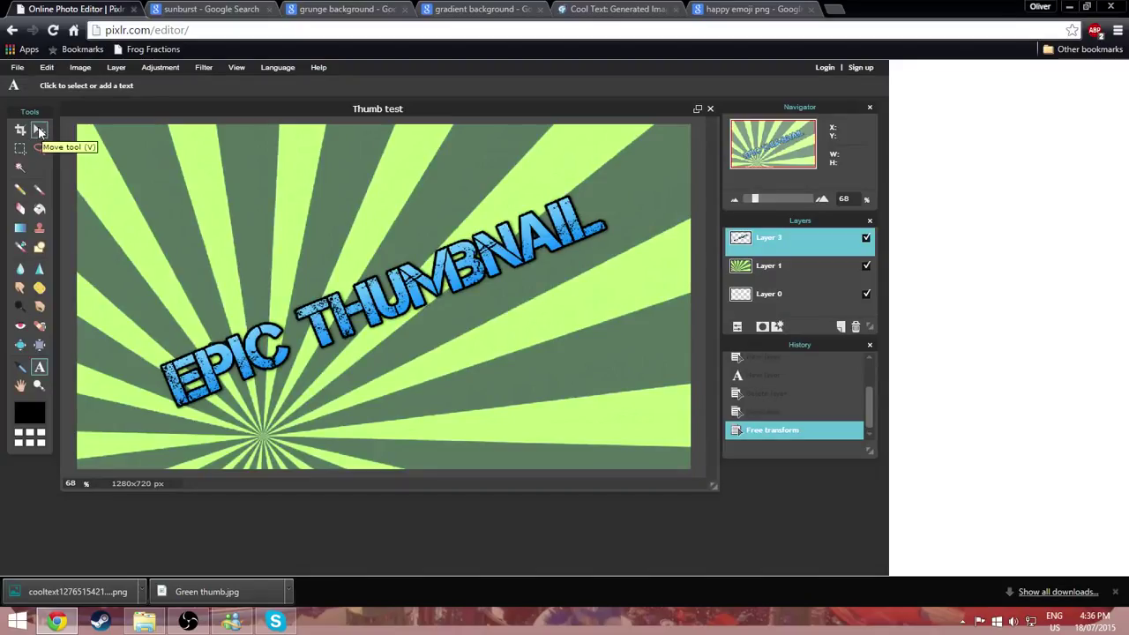
click(39, 130)
drag(340, 341, 259, 273)
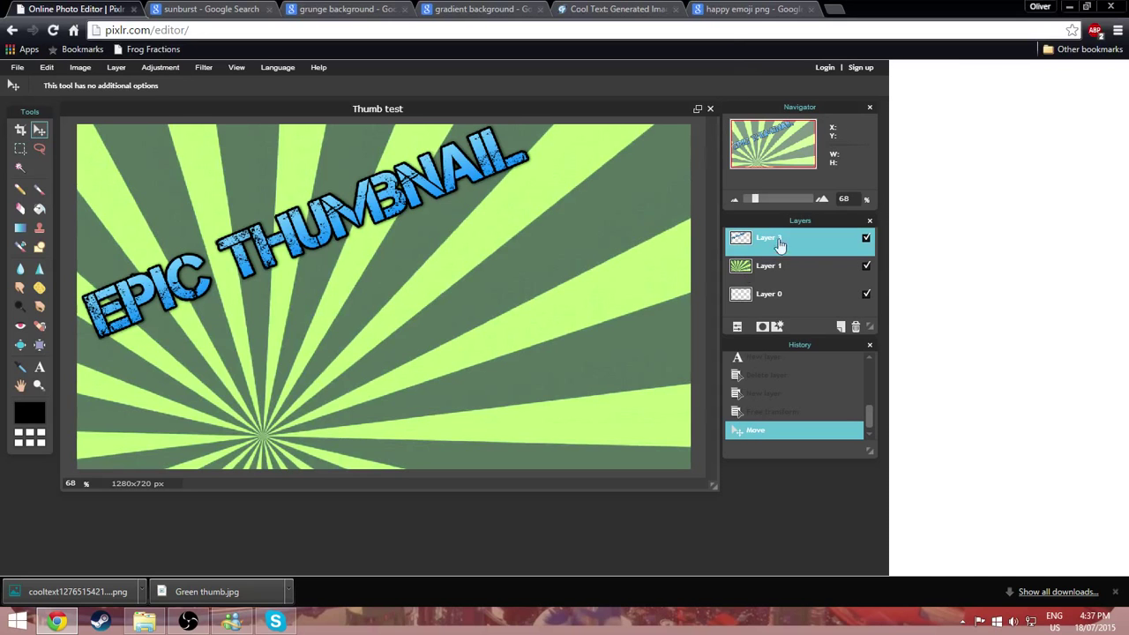
- Save the blushing smiley emoji as Emoji_u1f60a.svg.png to Downloads, then go back to Pixlr
click(736, 7)
scroll(466, 202, up, 4)
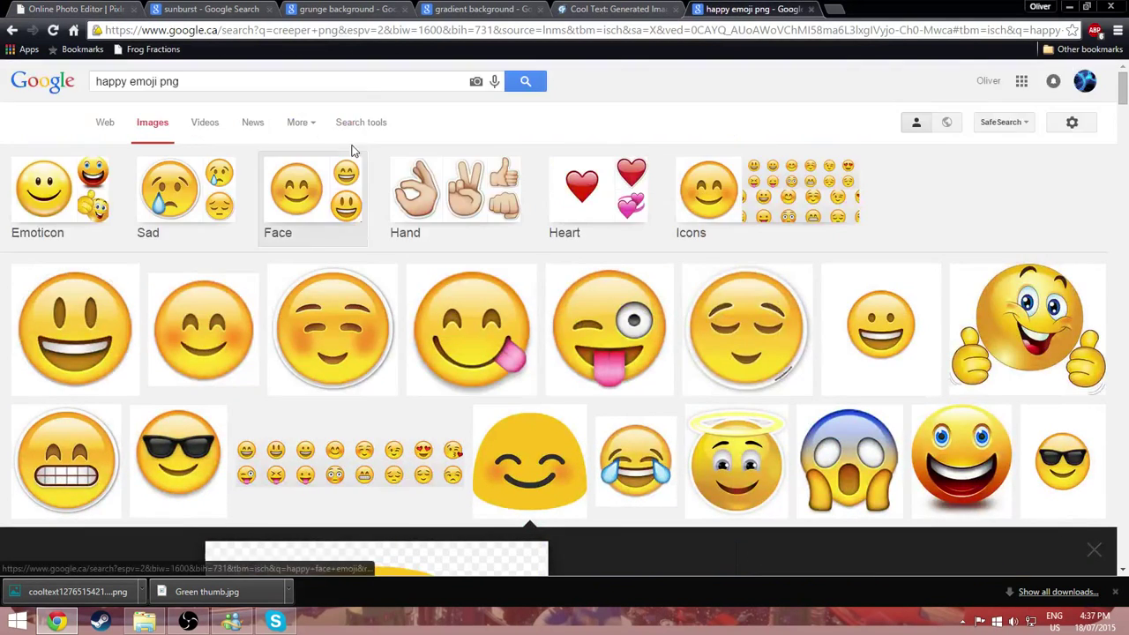
scroll(467, 203, down, 5)
scroll(466, 203, up, 1)
scroll(491, 326, down, 1)
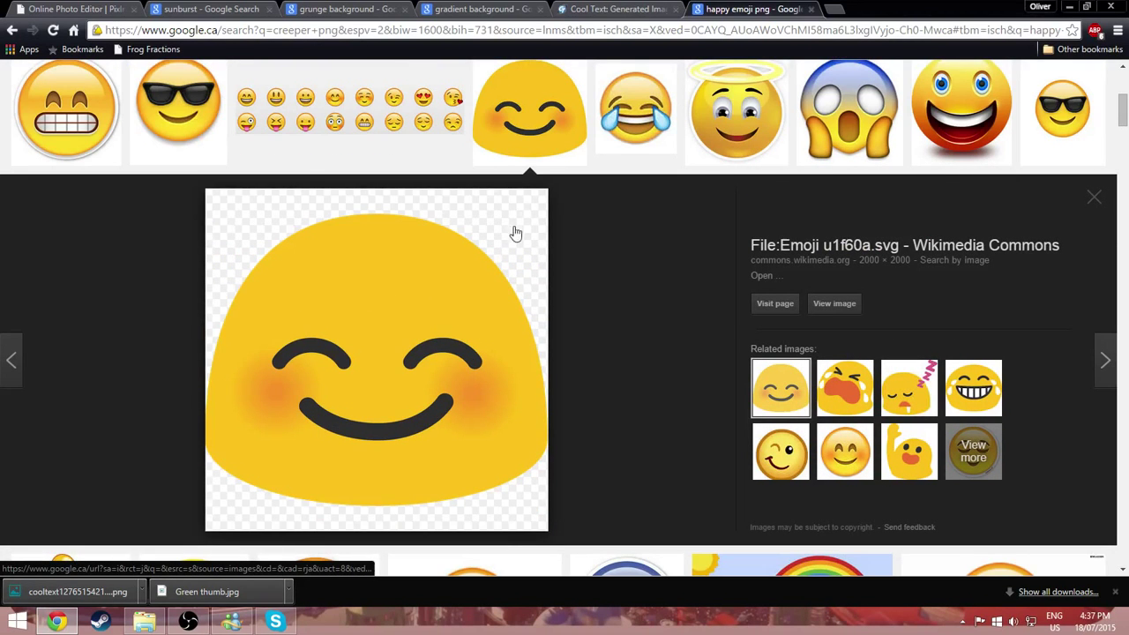
right_click(446, 289)
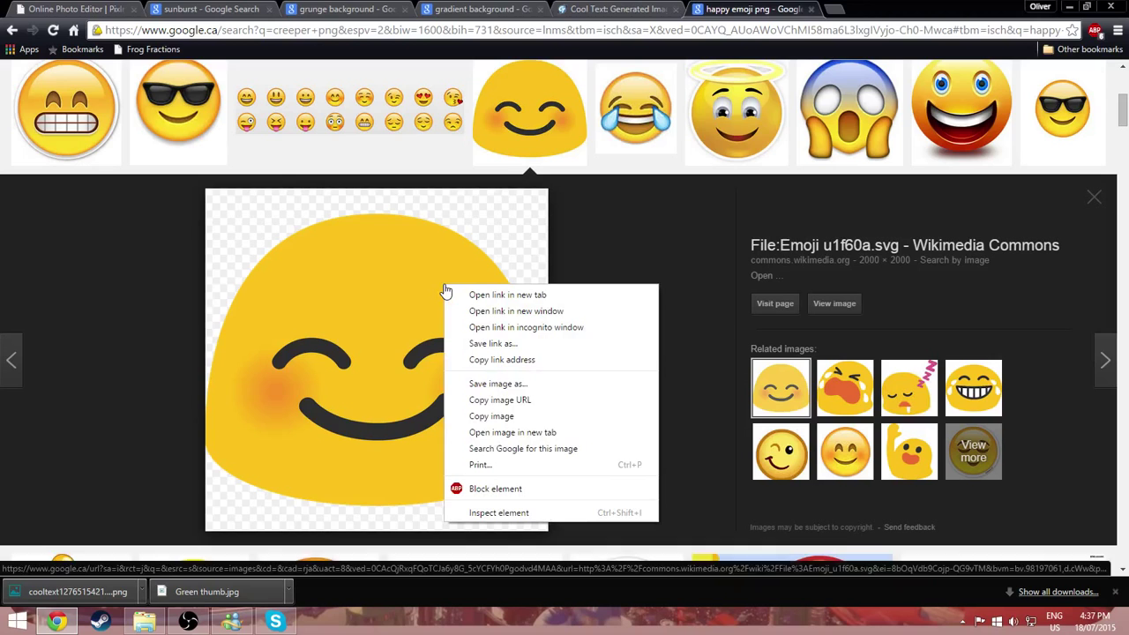
click(498, 383)
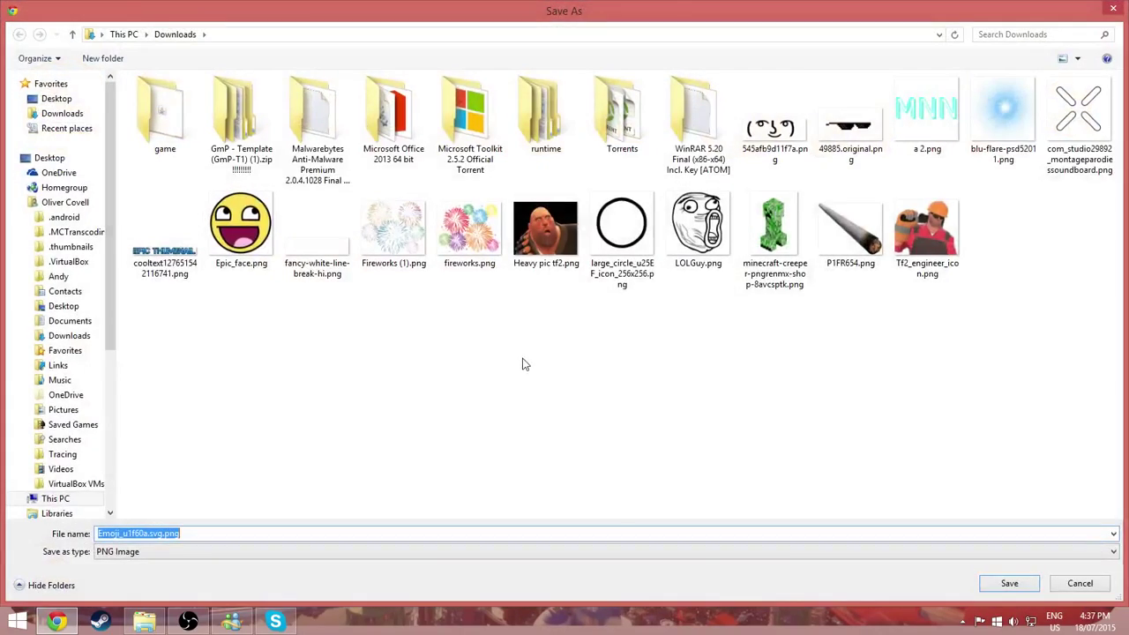
click(1008, 583)
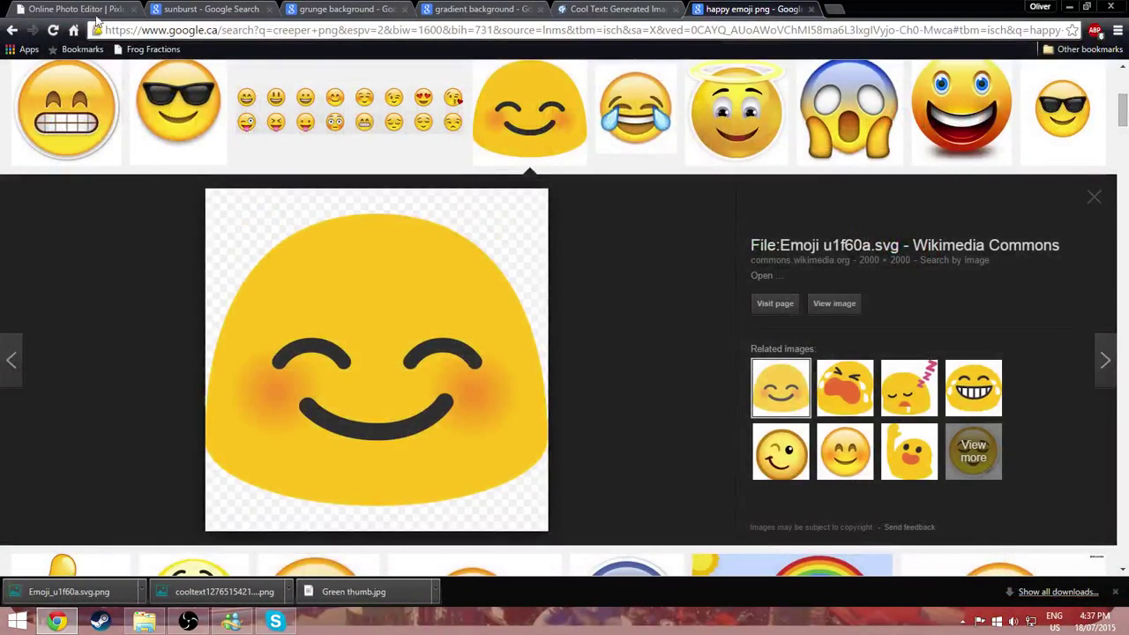
click(92, 10)
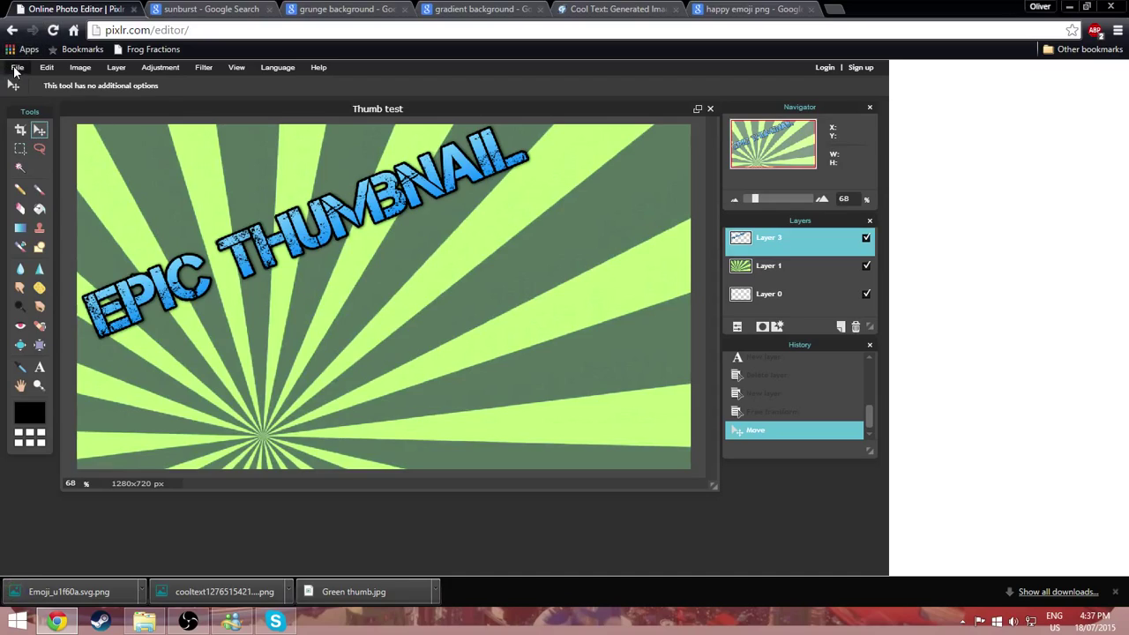
- Open Emoji_u1f60a.svg.png, copy it whole, and paste it into Thumb test as Layer 4
click(17, 68)
click(27, 100)
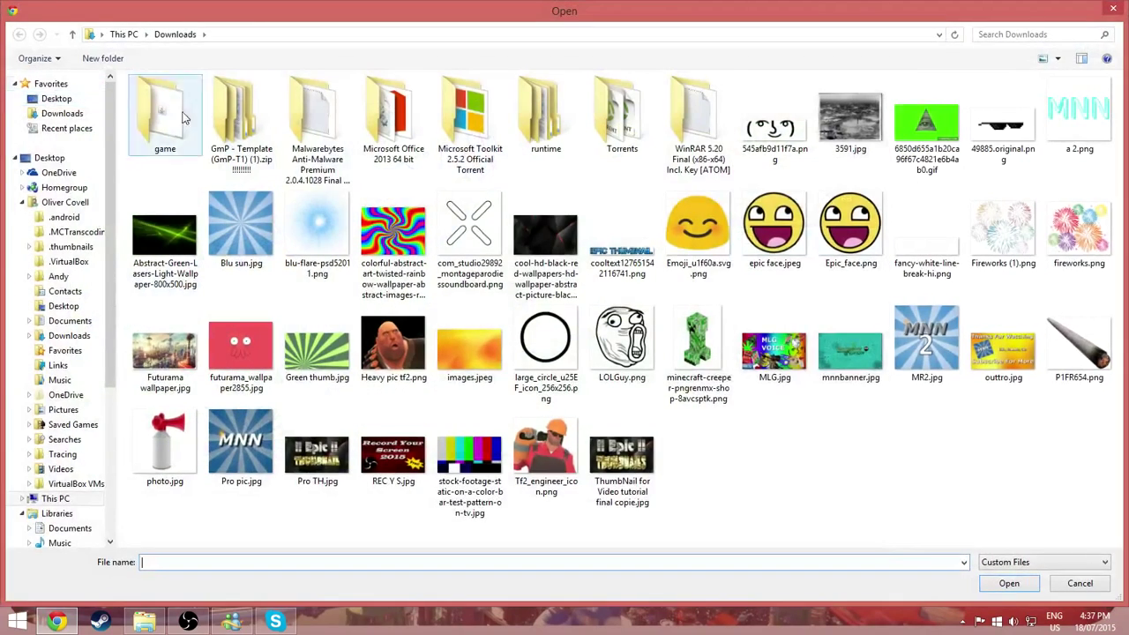
double_click(695, 231)
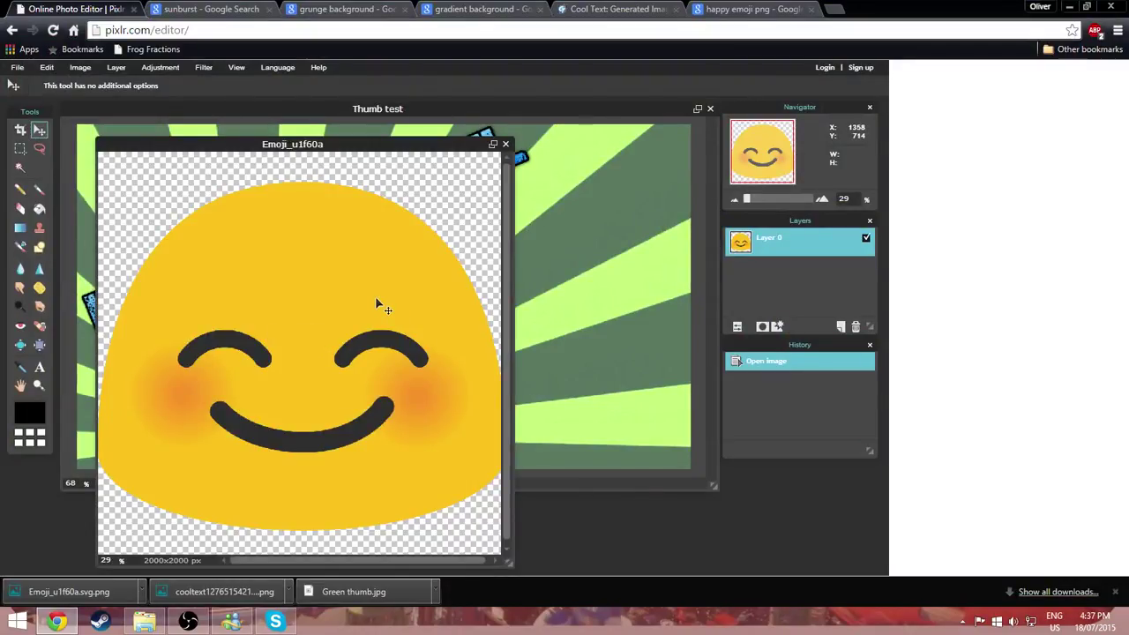
key(ctrl+a)
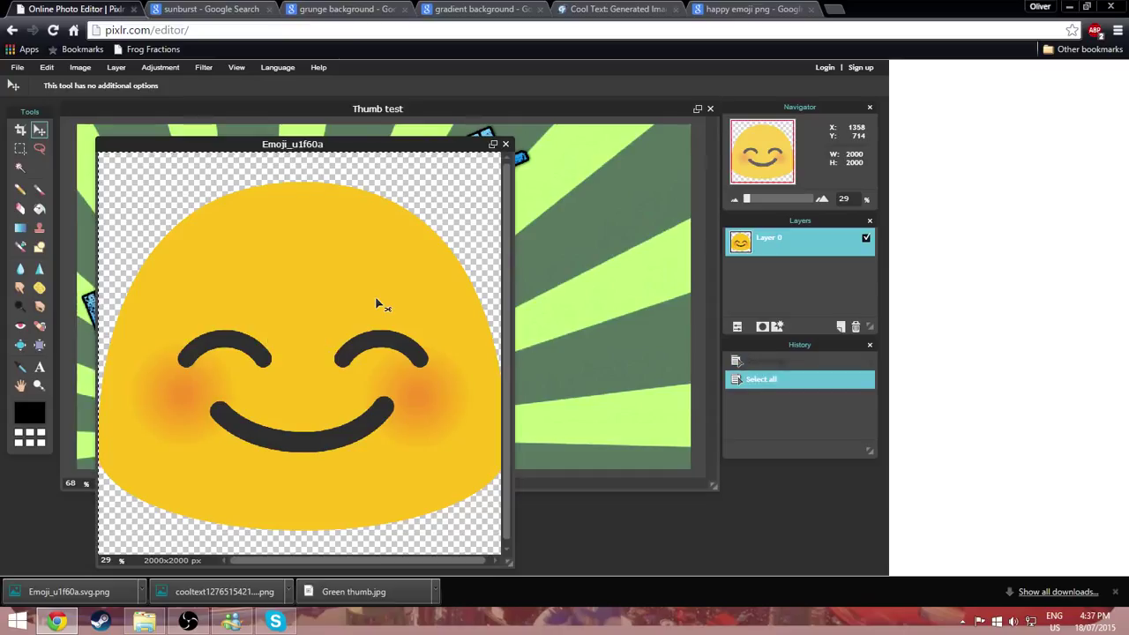
key(ctrl+c)
click(538, 242)
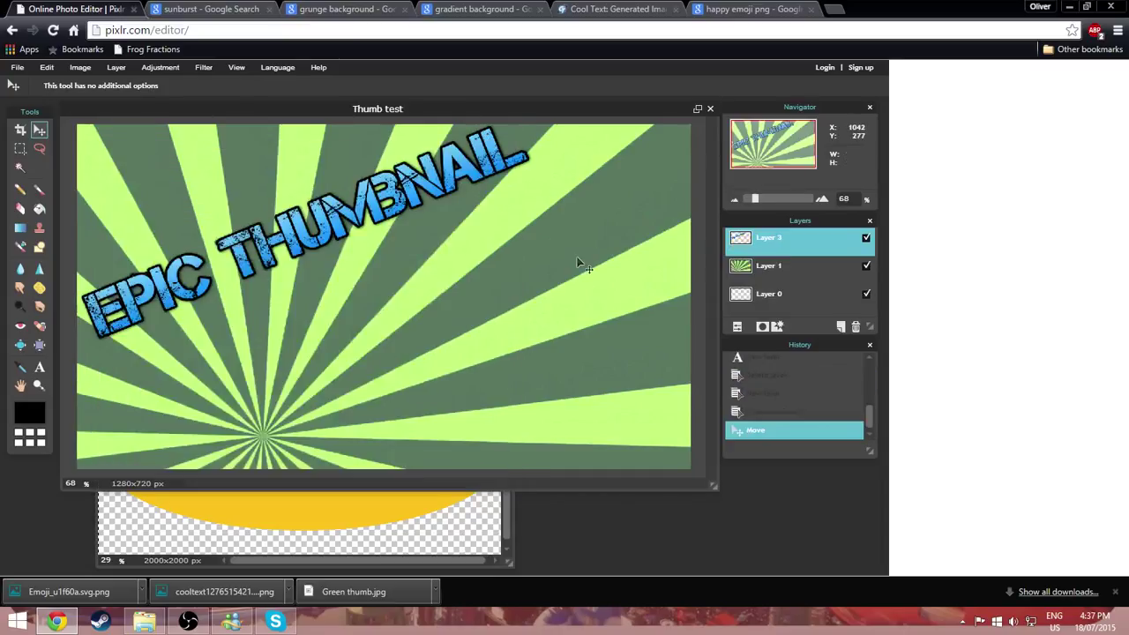
key(ctrl+v)
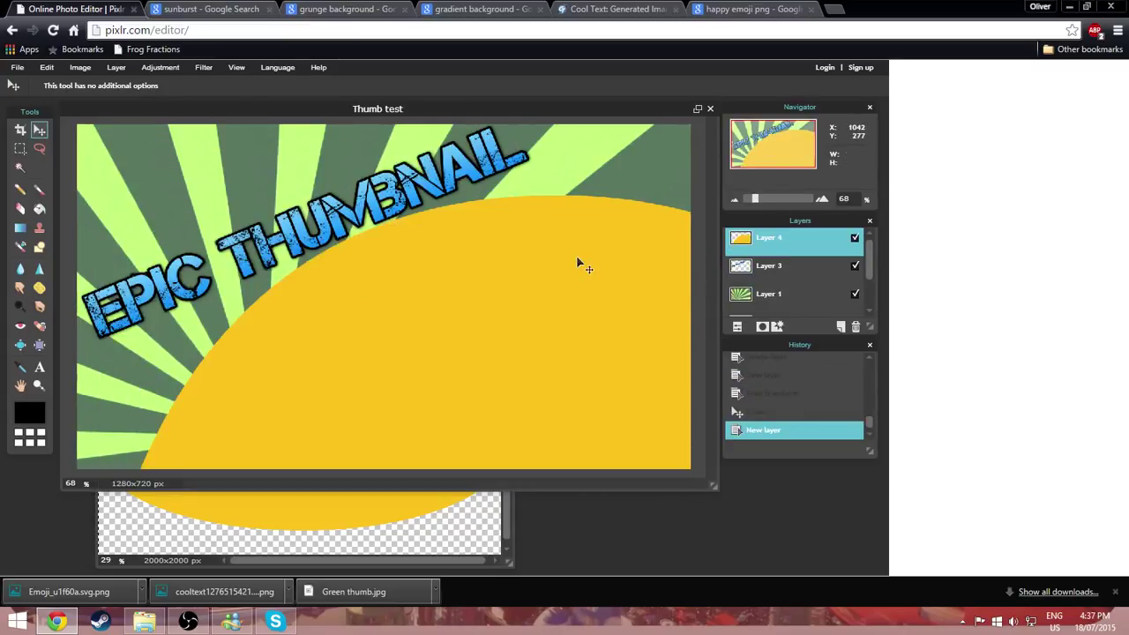
- Free-transform Layer 4 to shrink the emoji to a modest size at the canvas's lower centre
drag(541, 306, 320, 69)
drag(406, 65, 548, 338)
click(54, 68)
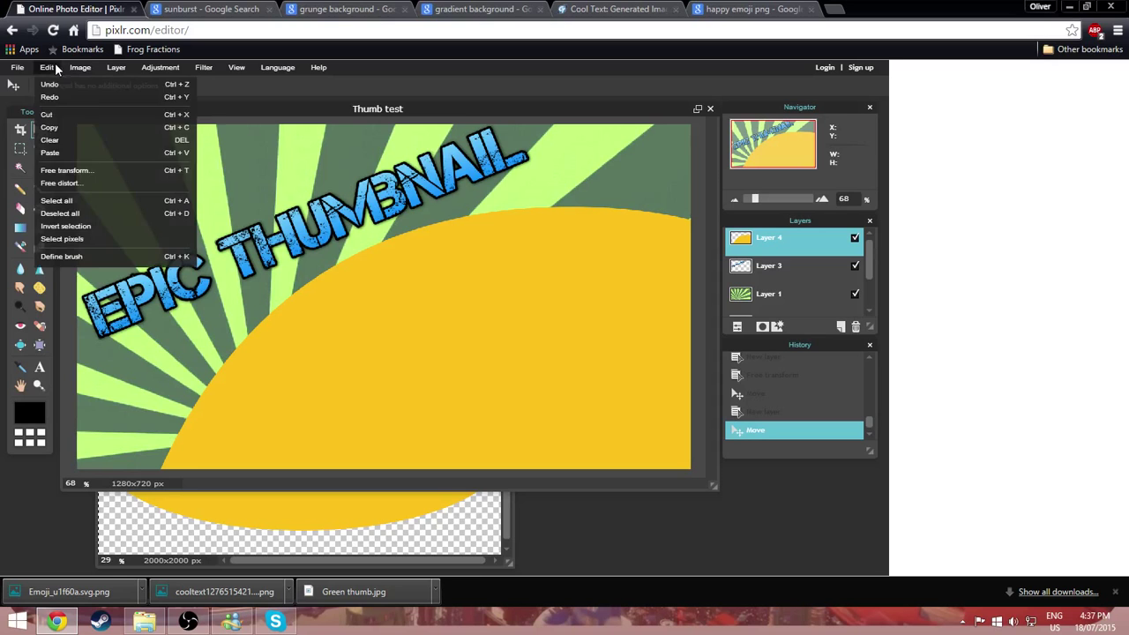
click(78, 173)
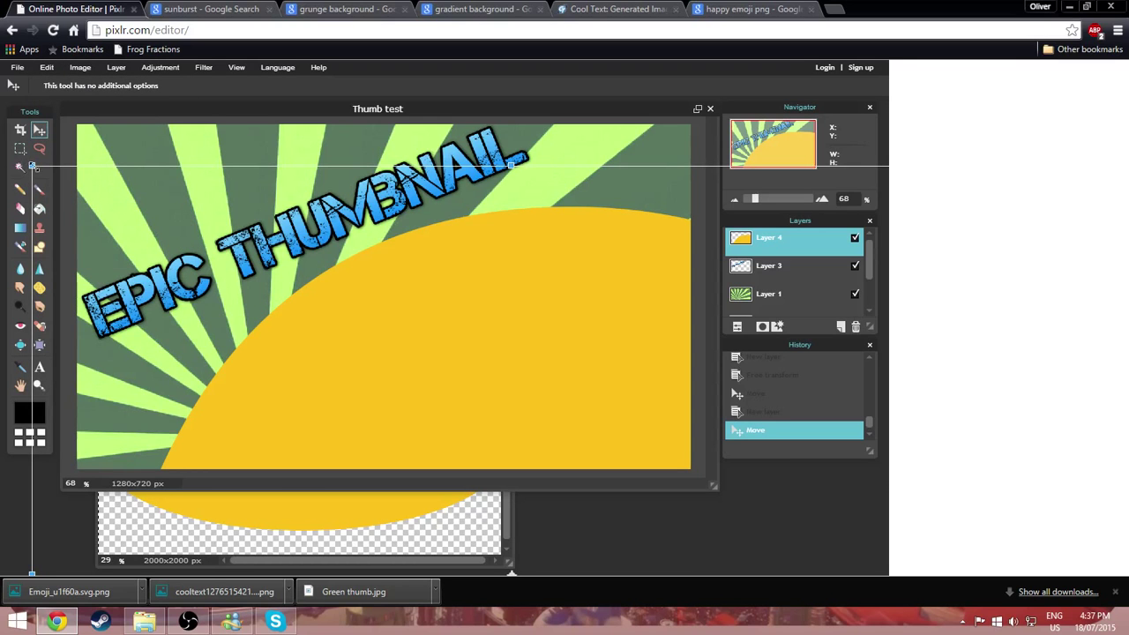
drag(32, 165, 297, 458)
drag(371, 524, 271, 240)
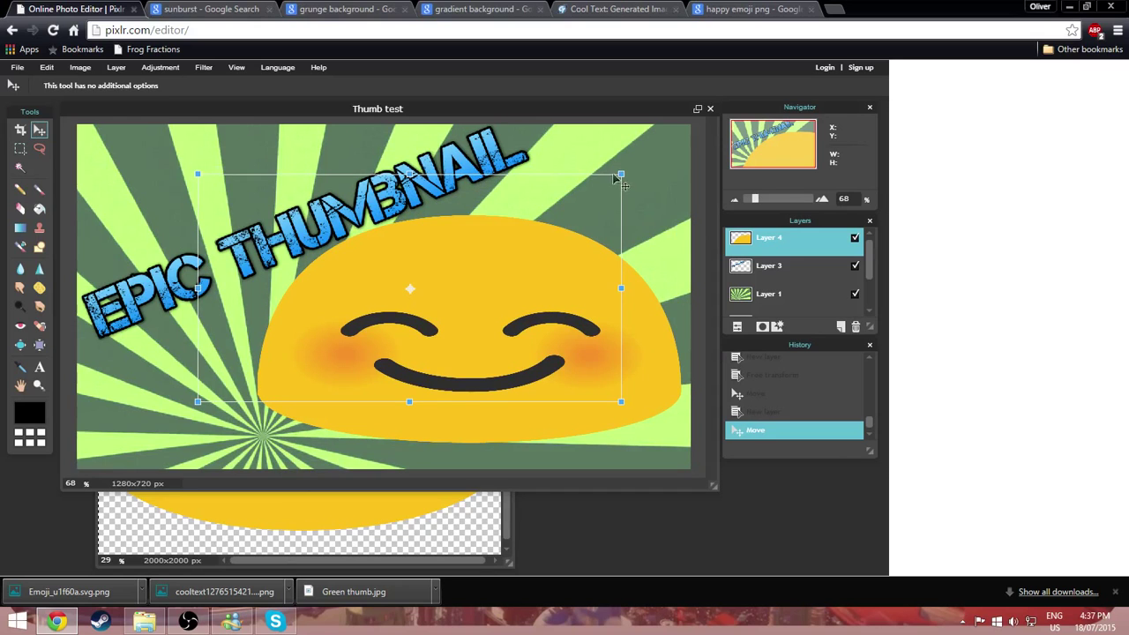
drag(621, 170, 519, 196)
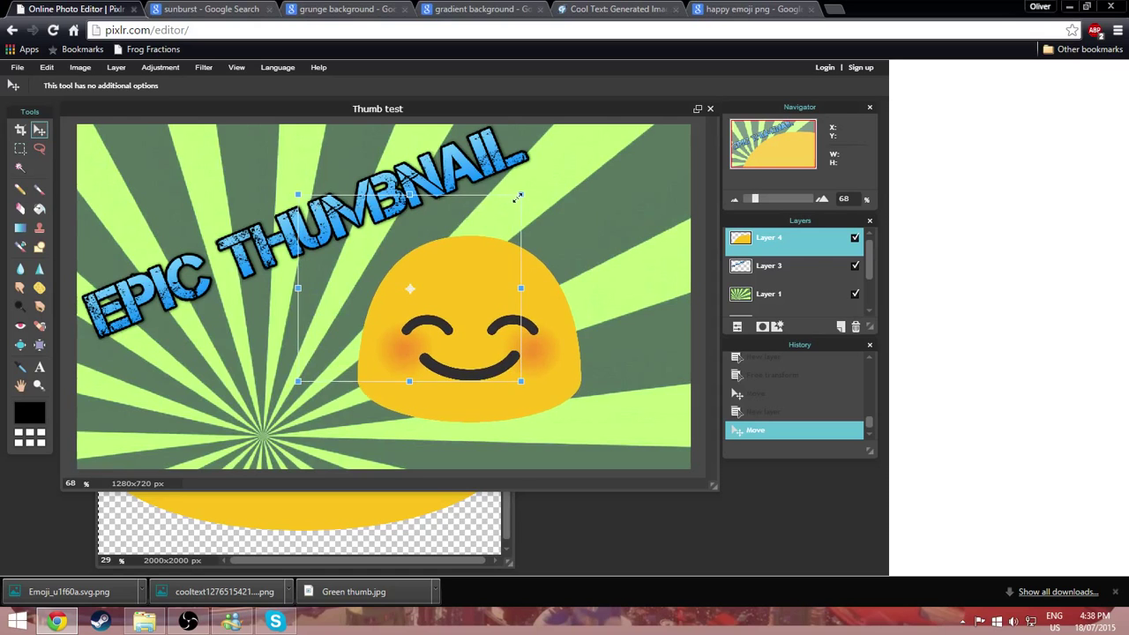
click(563, 331)
click(396, 346)
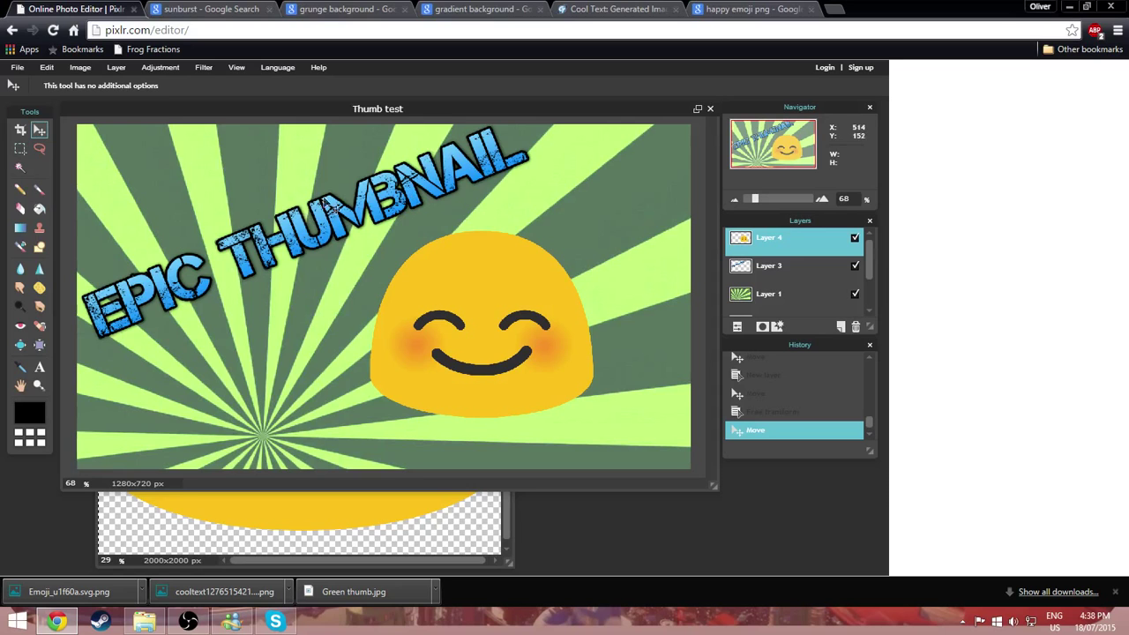
- Close the Emoji_u1f60a image without saving and select the sunburst Layer 1
click(381, 510)
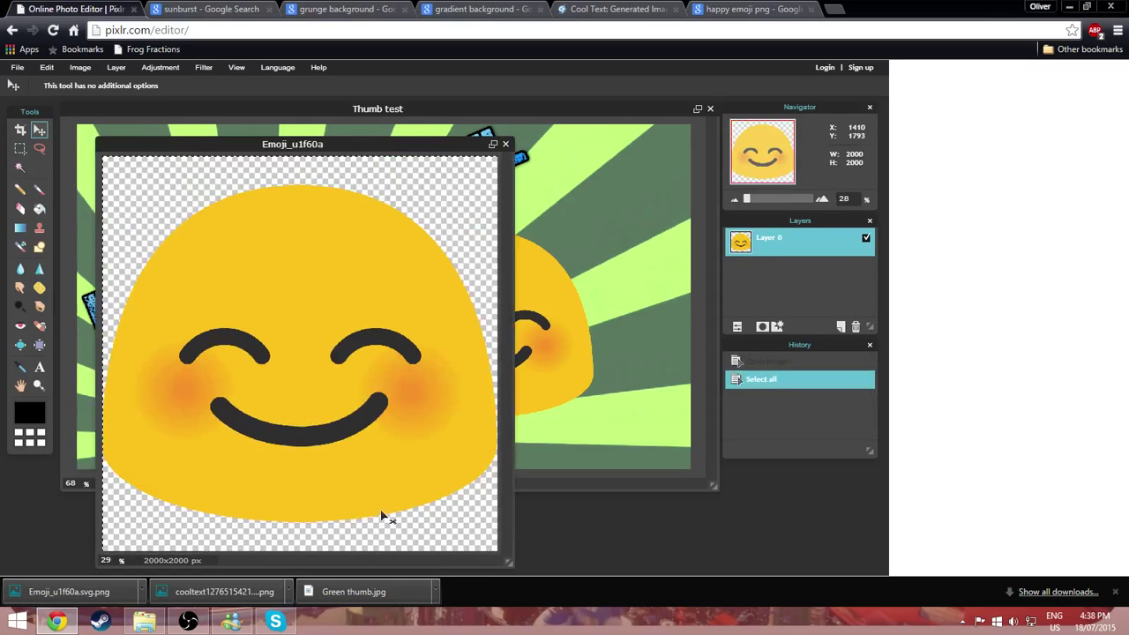
click(505, 144)
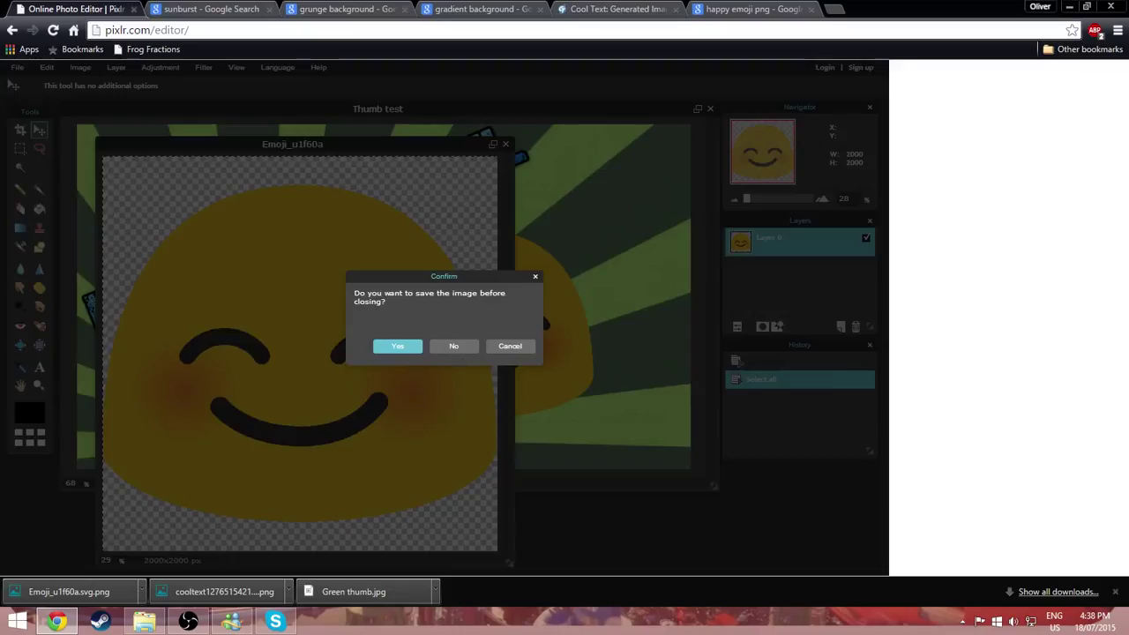
key(n)
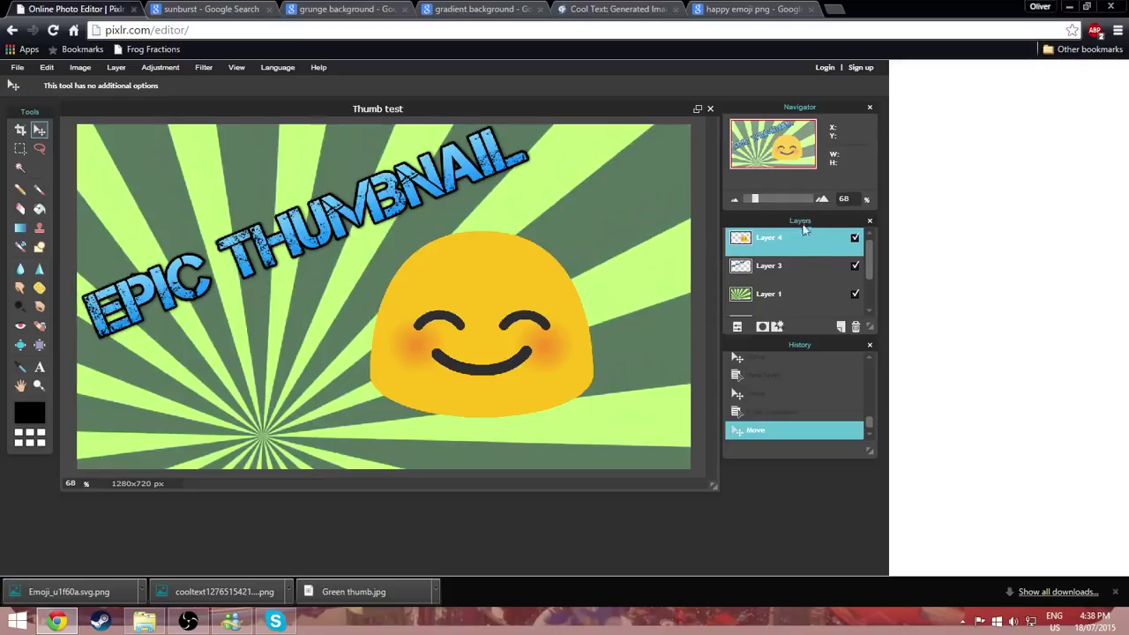
scroll(784, 265, down, 1)
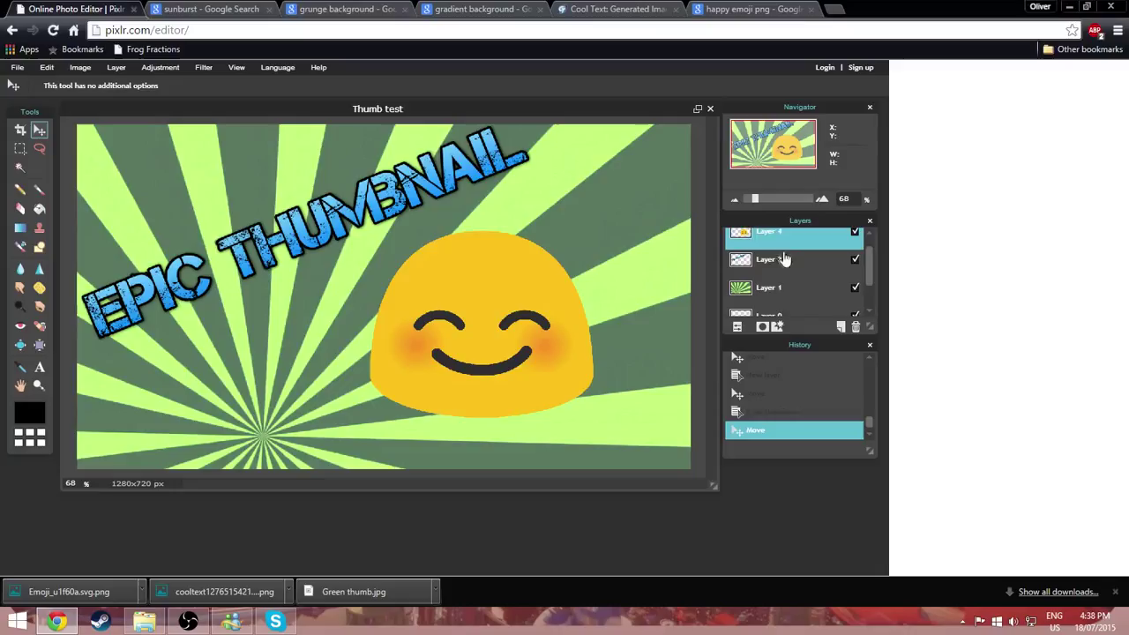
click(769, 289)
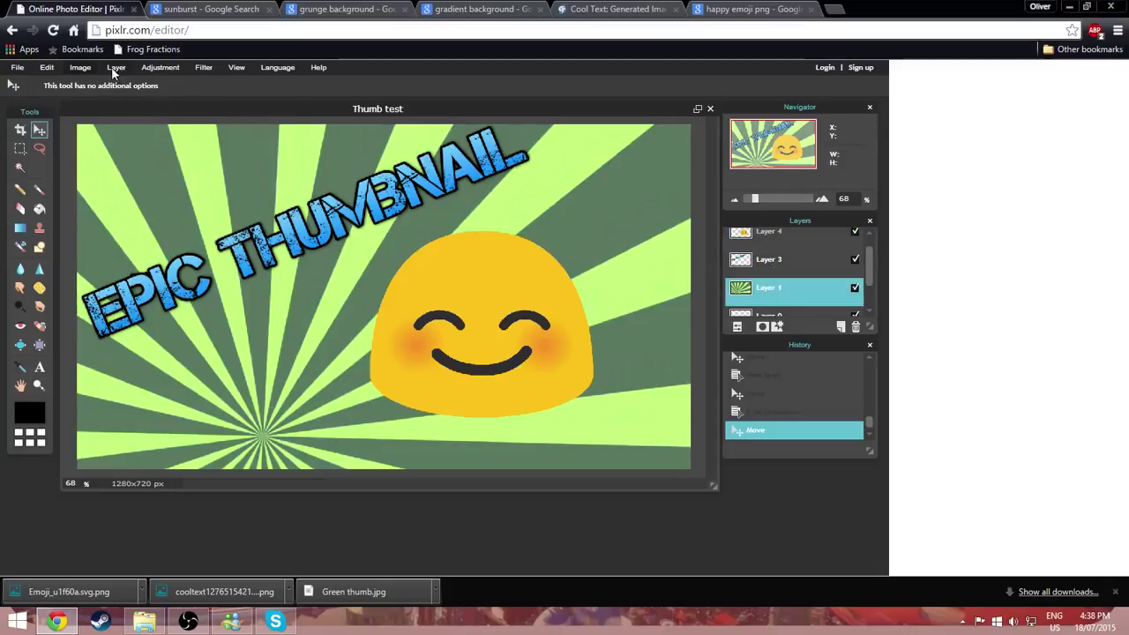
- Apply Brightness -5 and Contrast 11 to the sunburst background, then shift it slightly
click(160, 67)
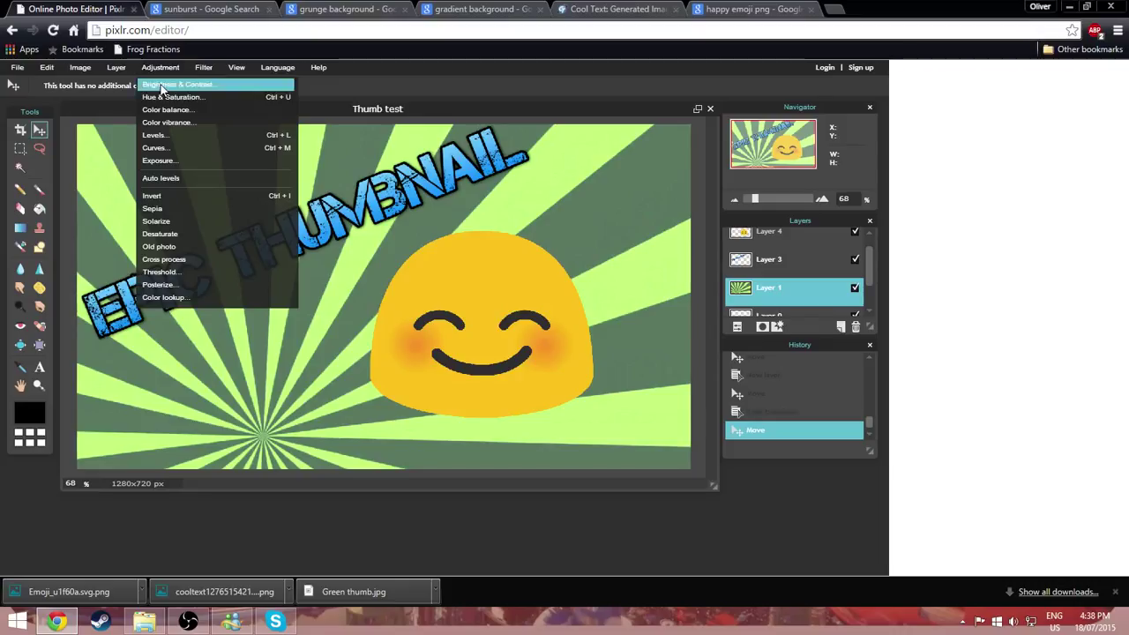
click(162, 85)
drag(446, 291, 453, 329)
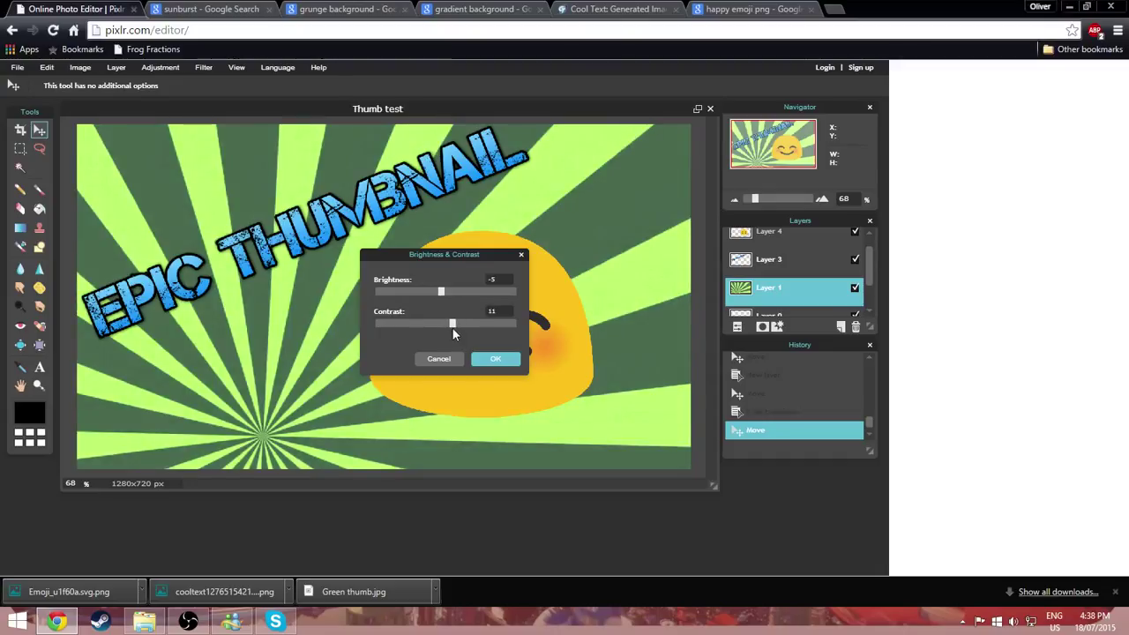
click(496, 360)
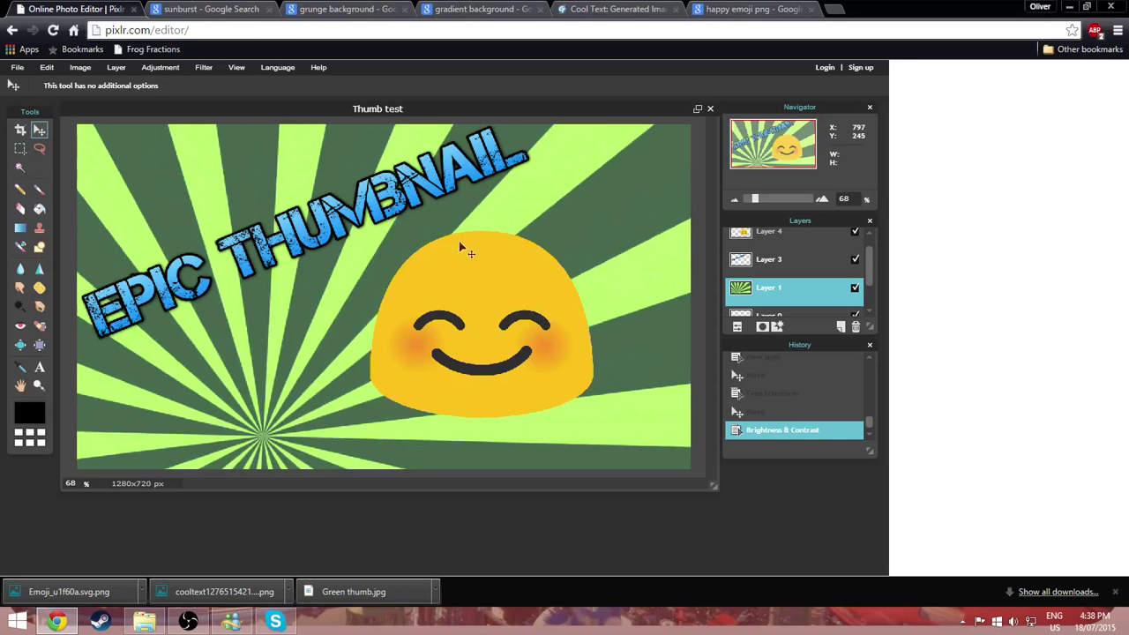
drag(541, 267, 624, 242)
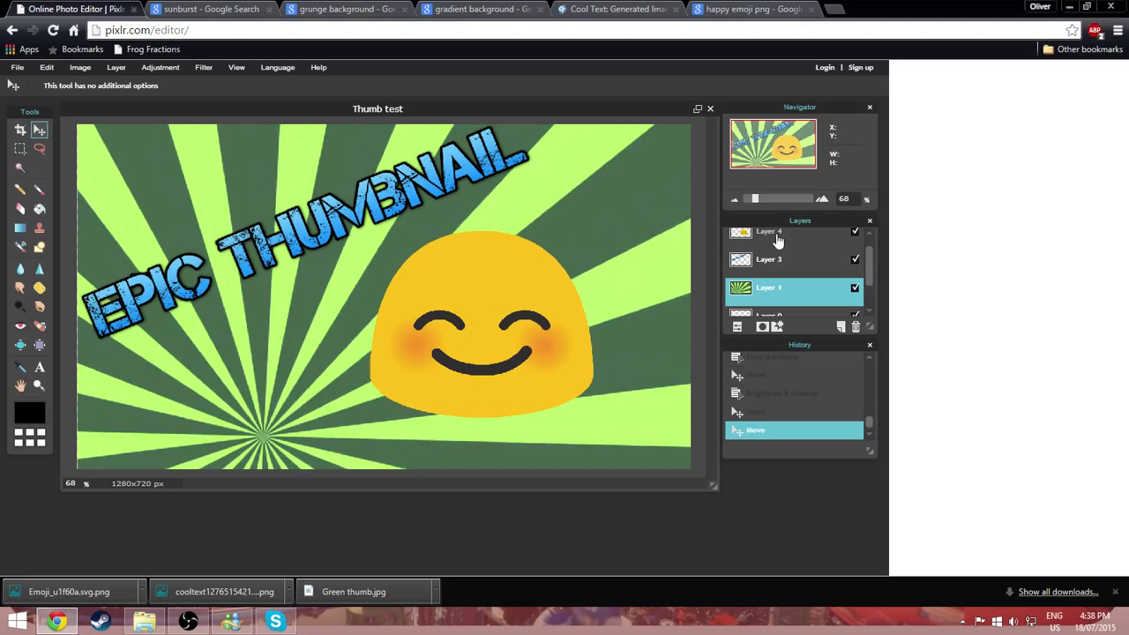
- Select the emoji's Layer 4 and nudge the emoji slightly to the right
scroll(778, 243, up, 1)
click(781, 249)
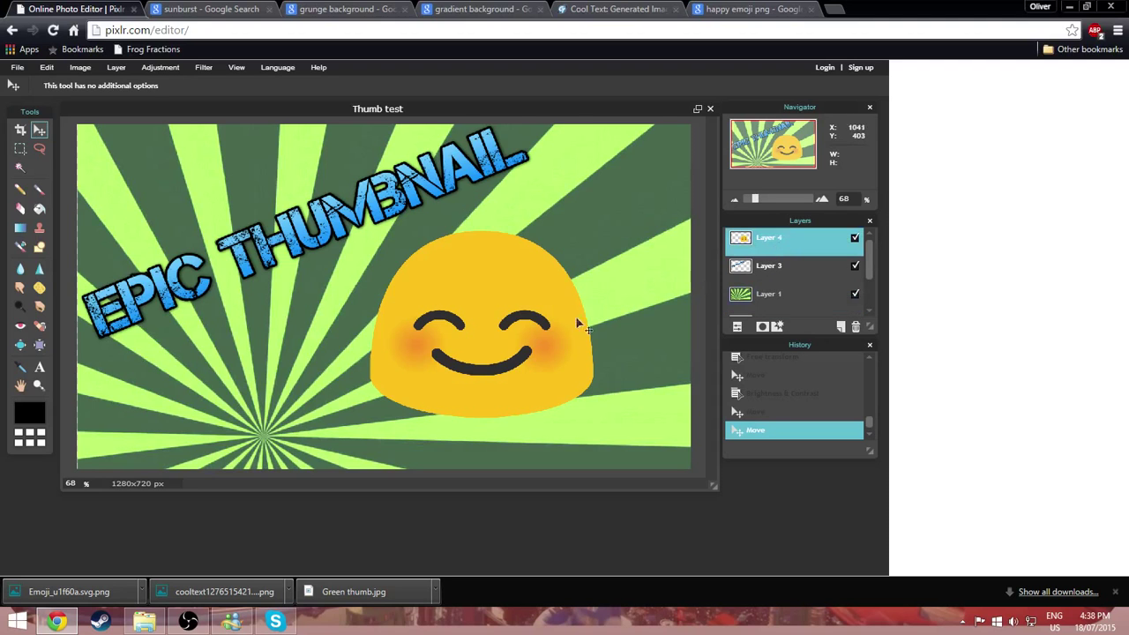
drag(522, 369, 555, 378)
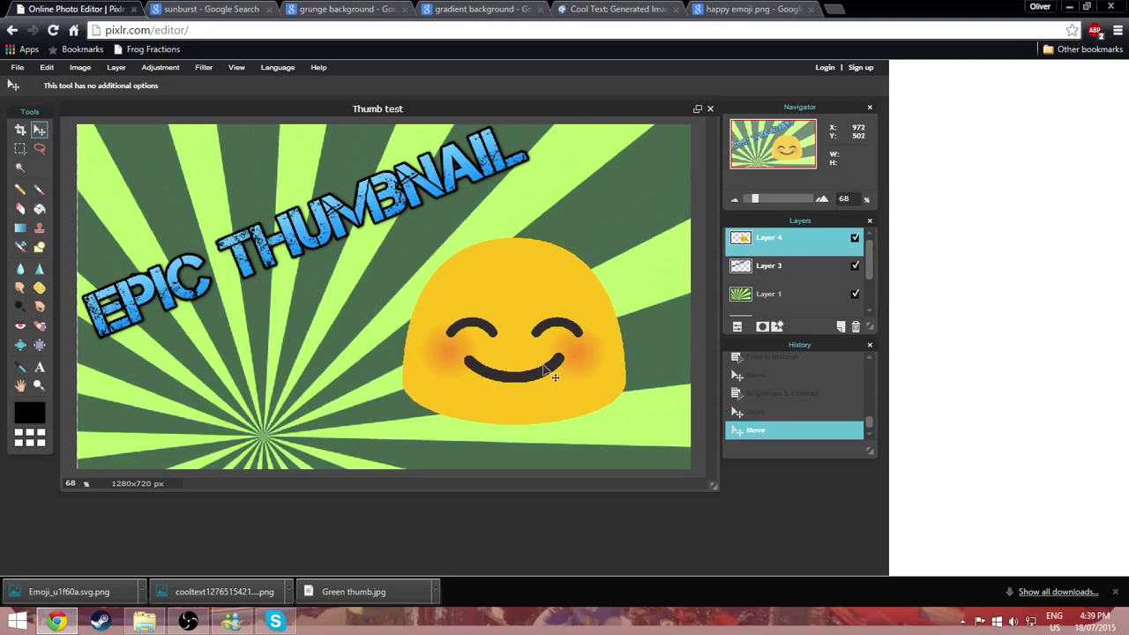
- Confirm a neutral Brightness & Contrast (both values 0) on the emoji
click(160, 67)
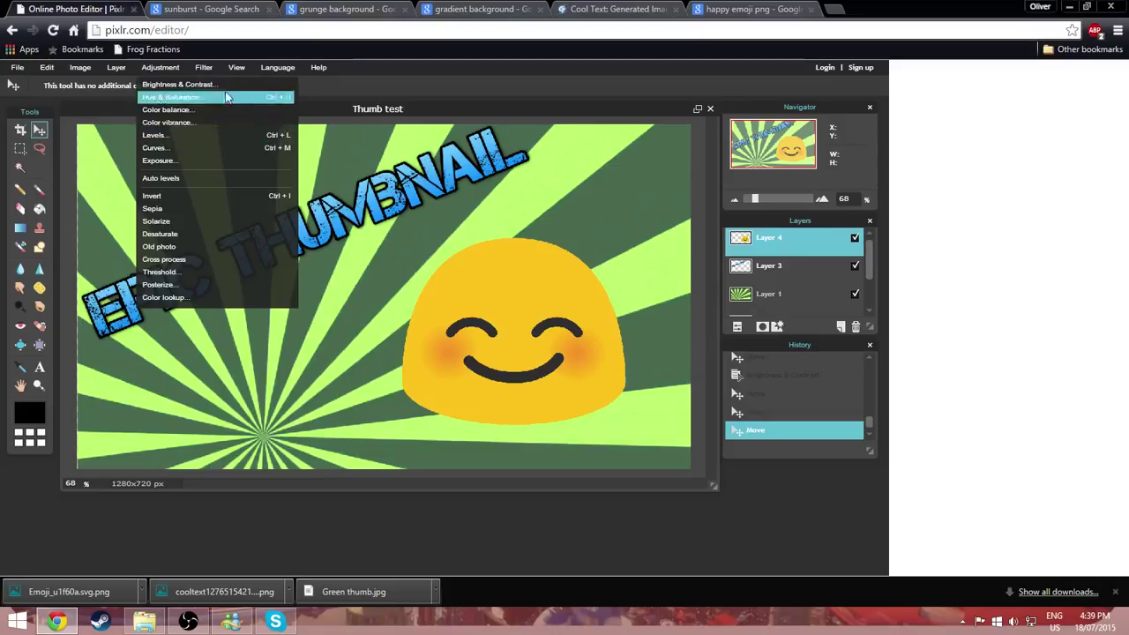
click(176, 84)
mouse_move(447, 298)
mouse_down()
mouse_move(390, 293)
mouse_move(481, 292)
mouse_move(445, 293)
mouse_up()
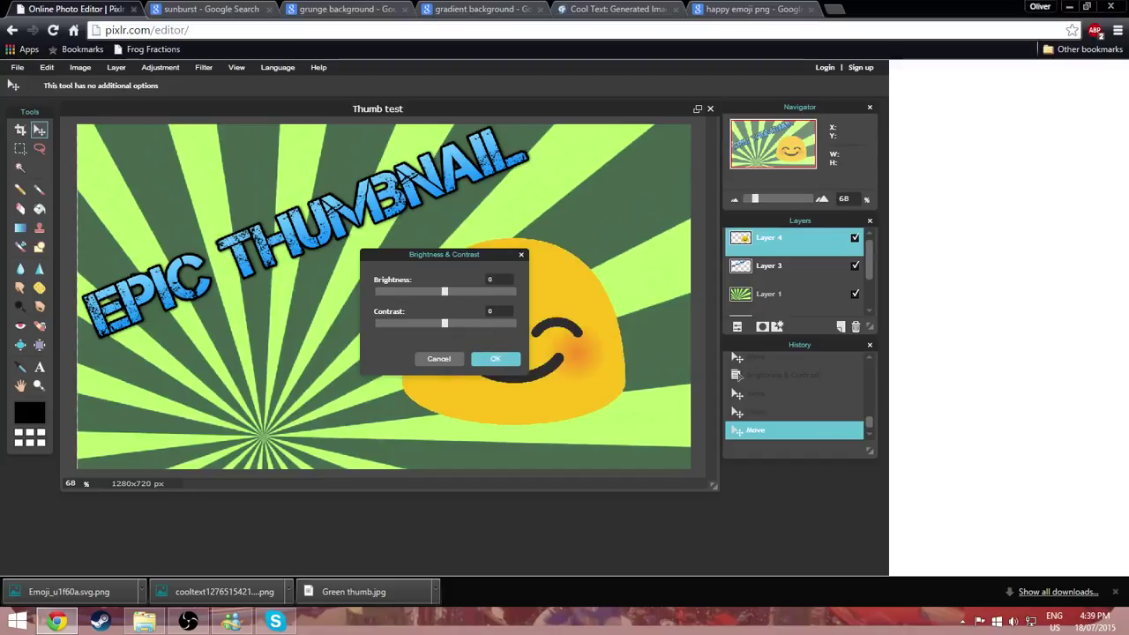
key(Return)
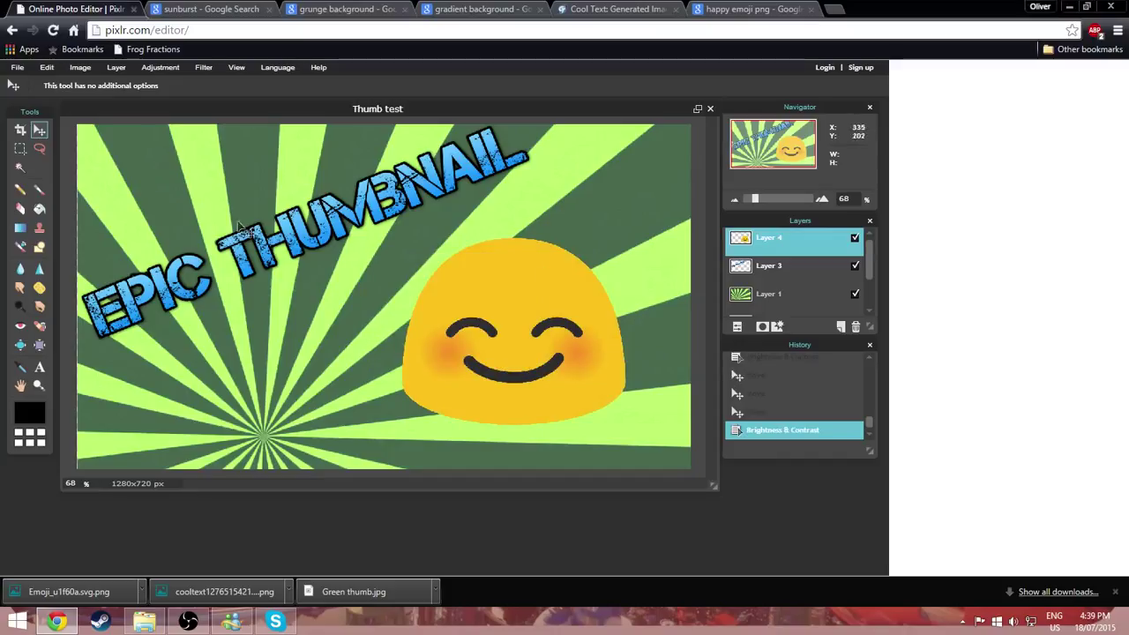
- Save the thumbnail to Downloads as Thumb test.jpg, a JPEG at quality 100
click(17, 68)
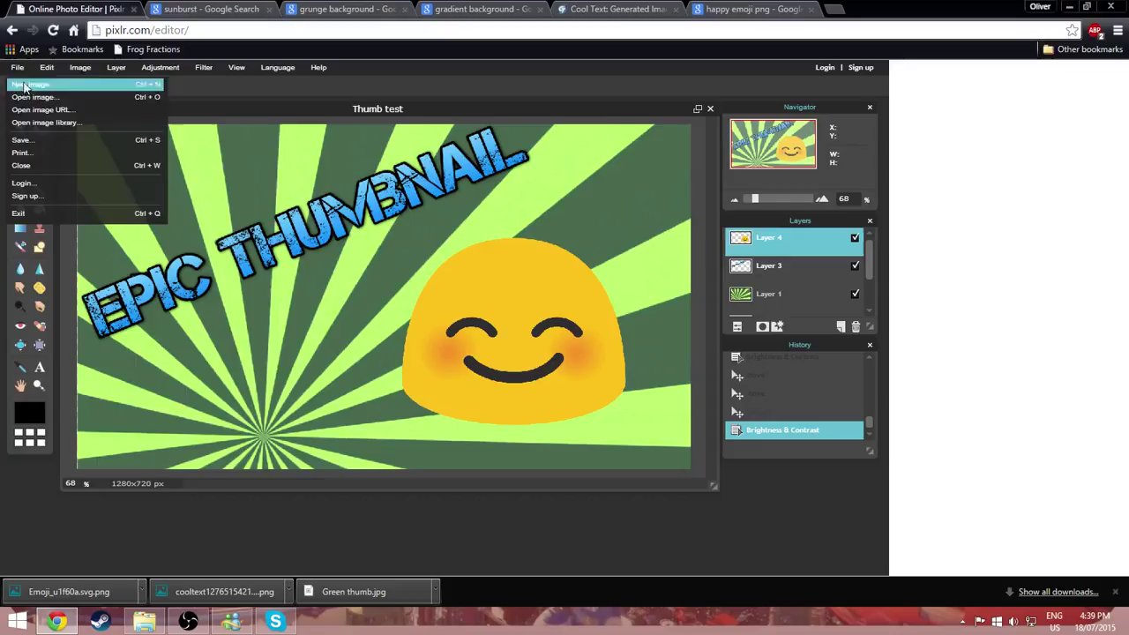
click(46, 143)
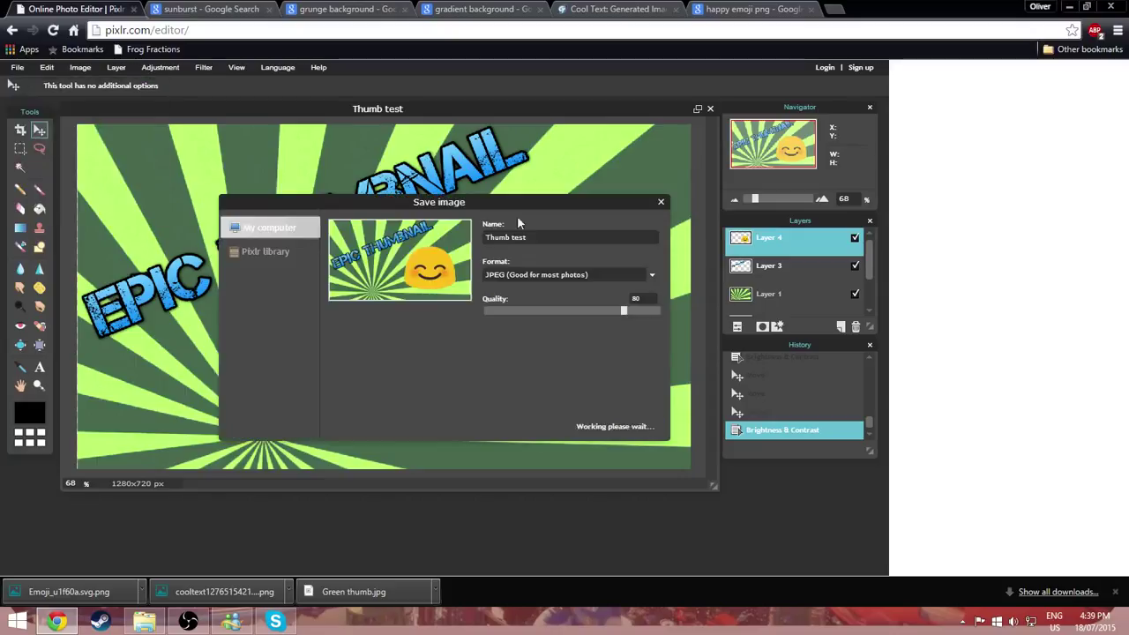
click(580, 275)
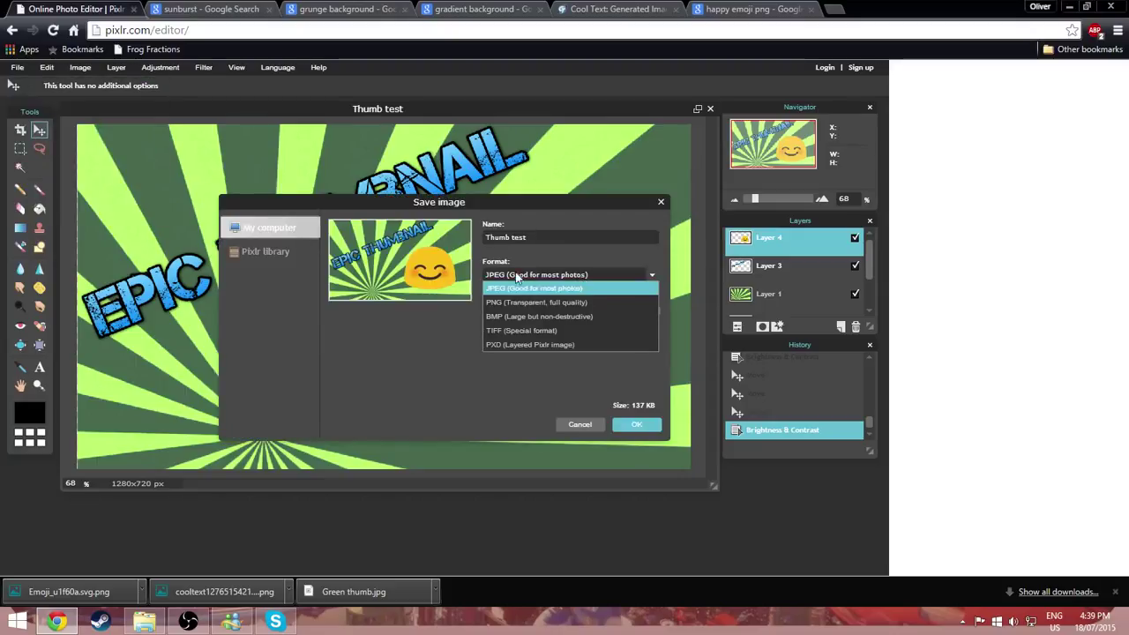
click(561, 289)
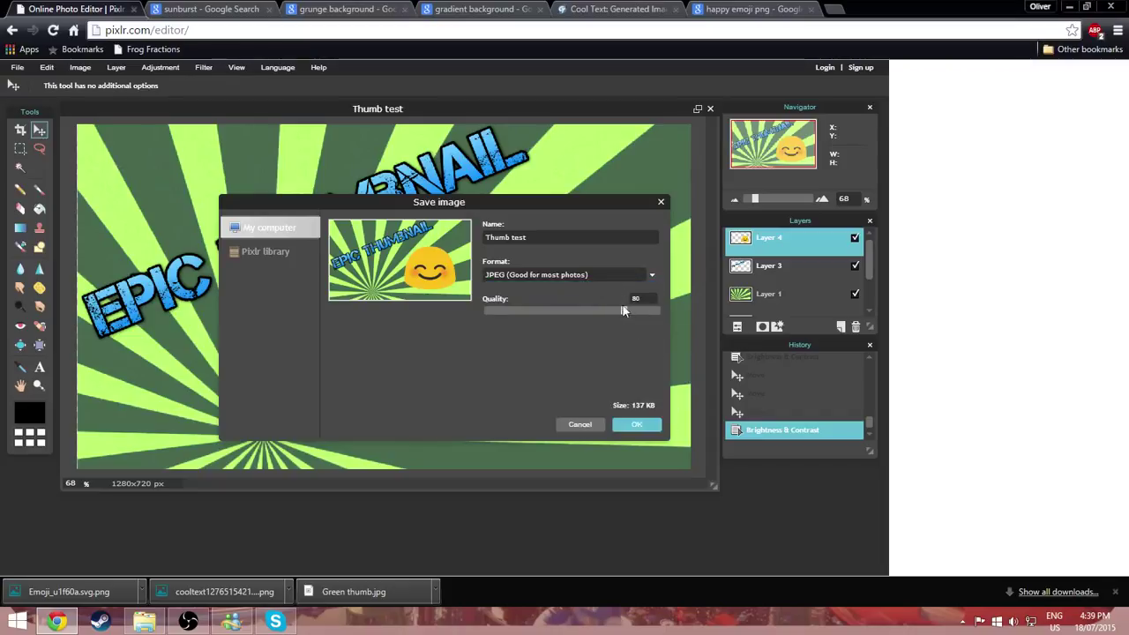
drag(622, 309, 447, 340)
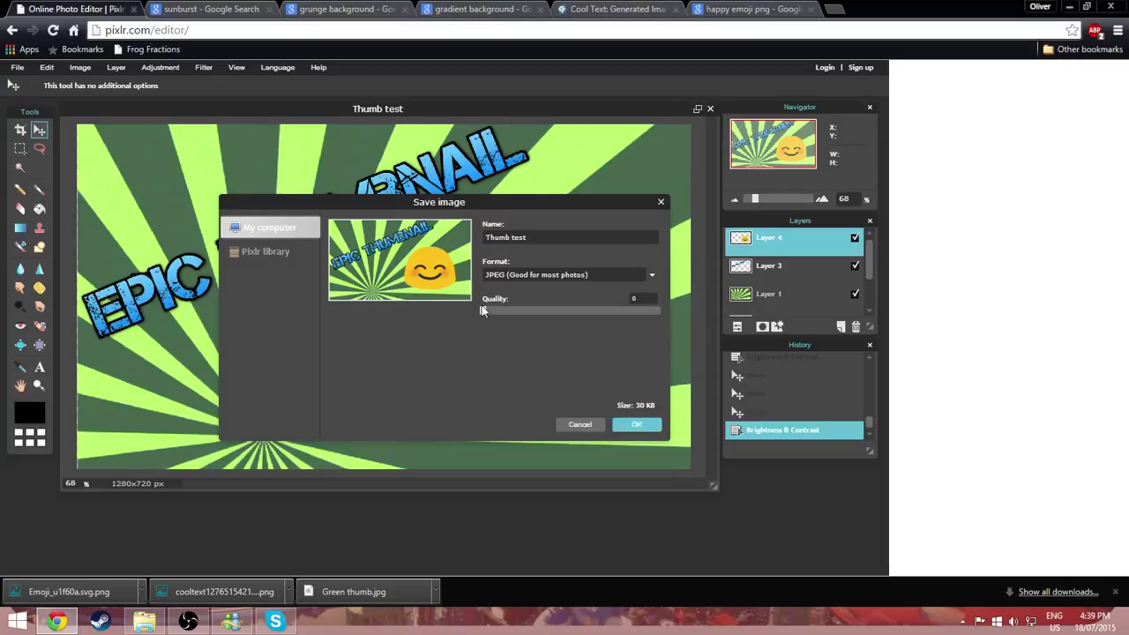
click(656, 311)
click(636, 425)
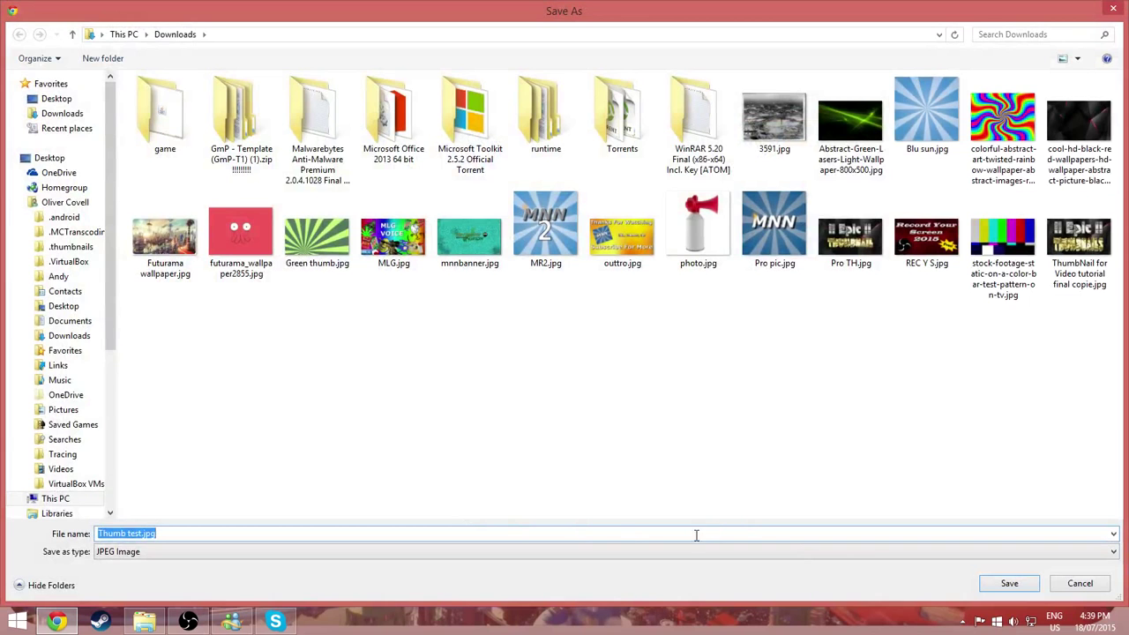
click(1009, 583)
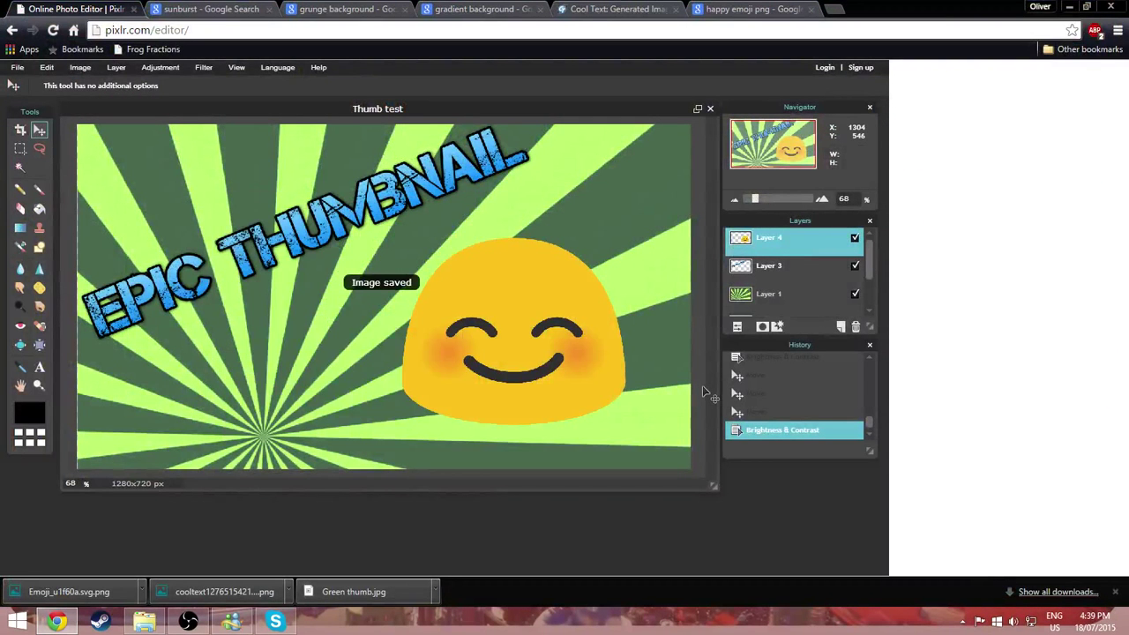